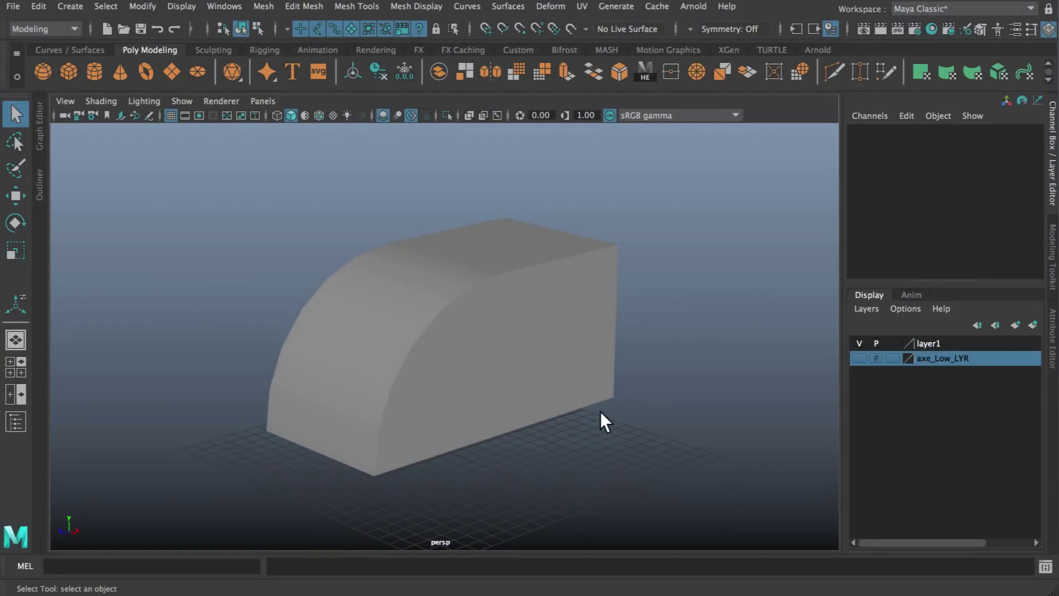
# Step: Select the curved block's 30–150° hard edges with HE and bevel them with 2 segments
pyautogui.click(525, 353)
pyautogui.keyDown('alt'); pyautogui.moveTo(525, 348); pyautogui.dragTo(569, 301); pyautogui.keyUp('alt')
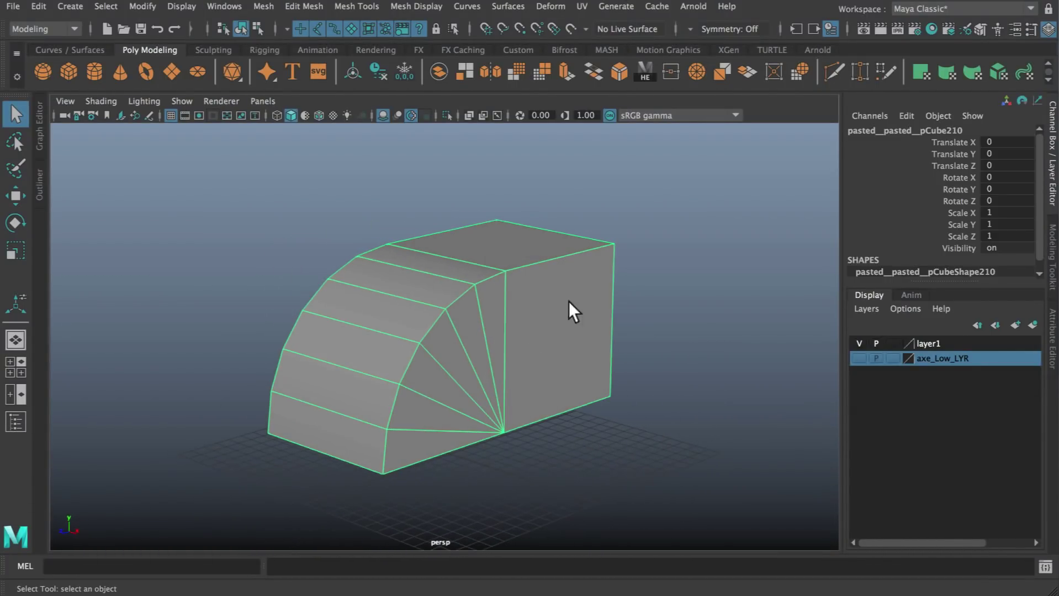
pyautogui.click(650, 82)
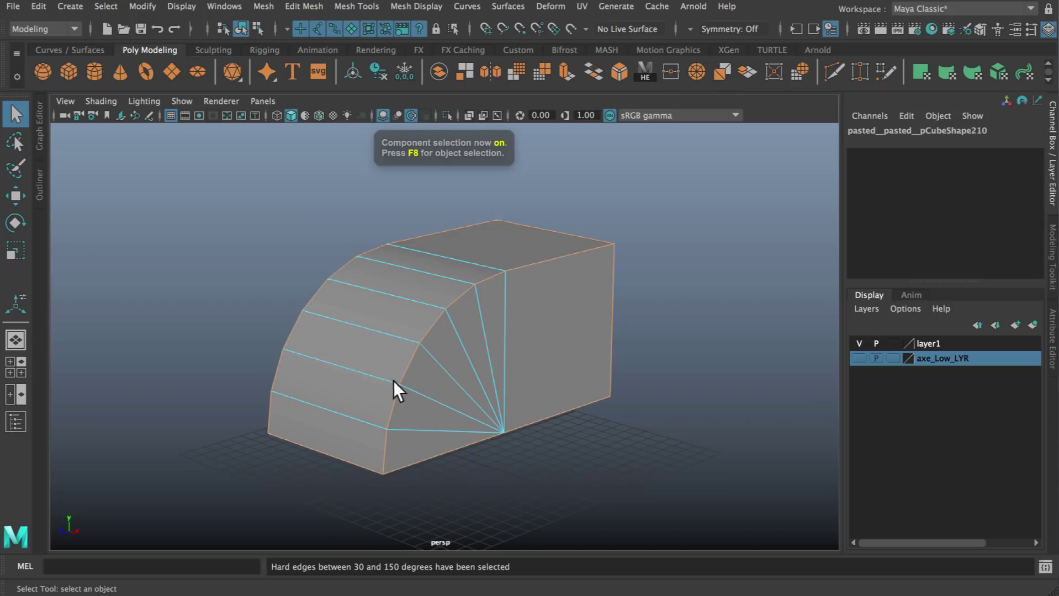
pyautogui.click(620, 71)
pyautogui.moveTo(480, 158); pyautogui.dragTo(486, 169)
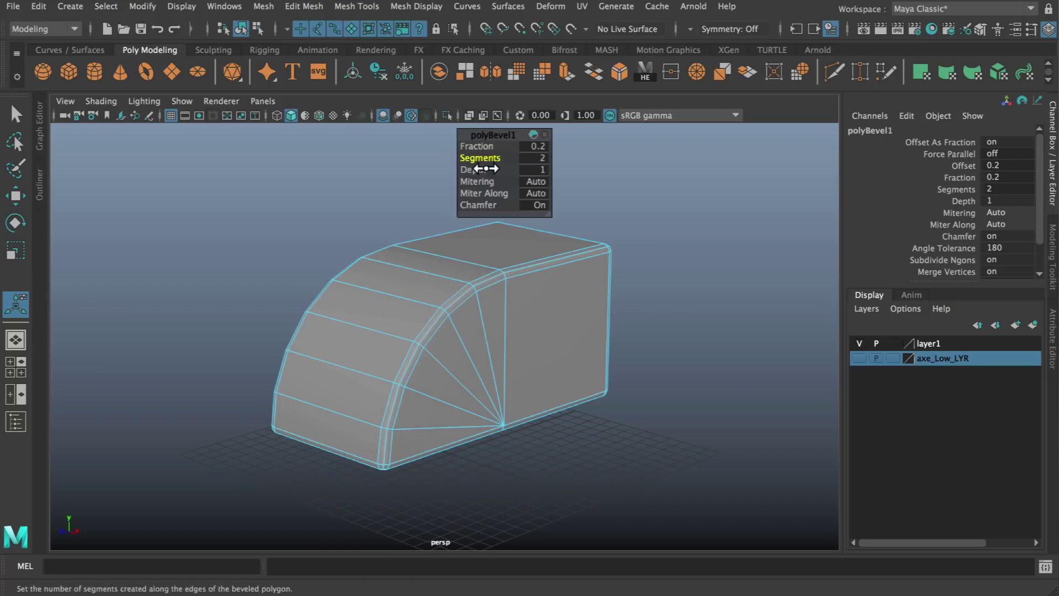
# Step: Return to object mode, preview the beveled block smoothed, then turn the preview off and reselect it
pyautogui.moveTo(503, 238); pyautogui.dragTo(618, 216, button='right')
pyautogui.press('3')
pyautogui.click(585, 284)
pyautogui.keyDown('alt'); pyautogui.moveTo(585, 285); pyautogui.dragTo(476, 327); pyautogui.keyUp('alt')
pyautogui.press('1')
pyautogui.click(488, 323)
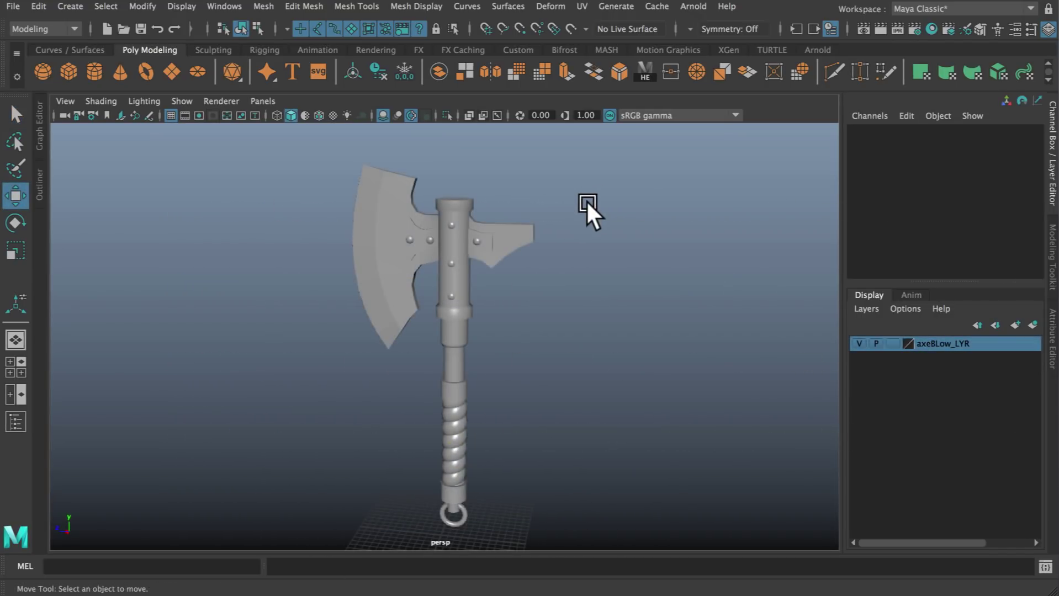
# Step: Select the handle cylinder pCylinder1 and frame the view on it
pyautogui.moveTo(595, 220)
pyautogui.keyDown('alt'); pyautogui.mouseDown()
pyautogui.moveTo(490, 222)
pyautogui.moveTo(589, 215)
pyautogui.mouseUp(); pyautogui.keyUp('alt')
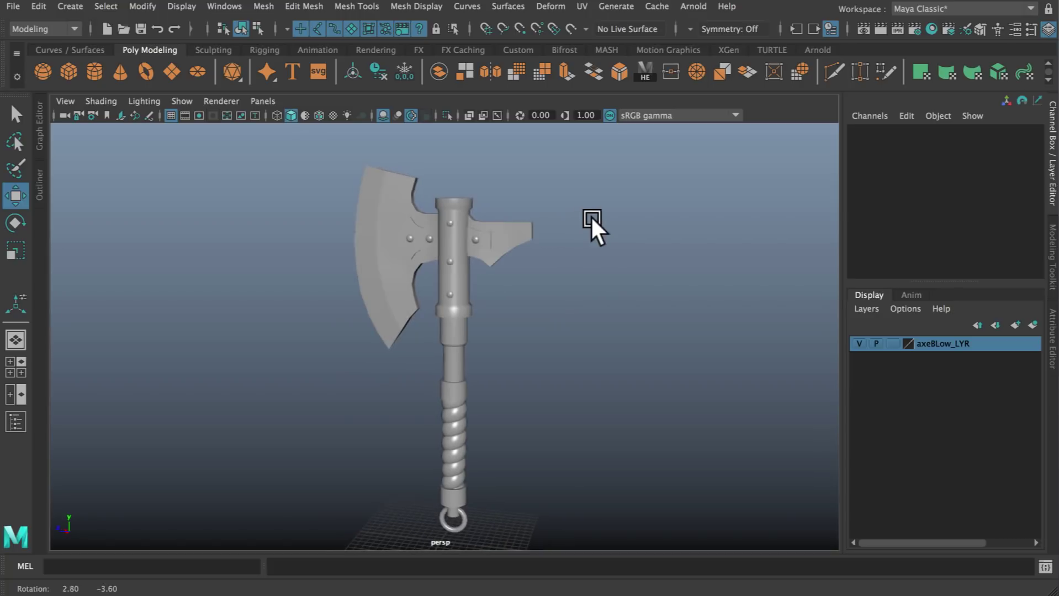
pyautogui.moveTo(559, 377); pyautogui.dragTo(325, 135)
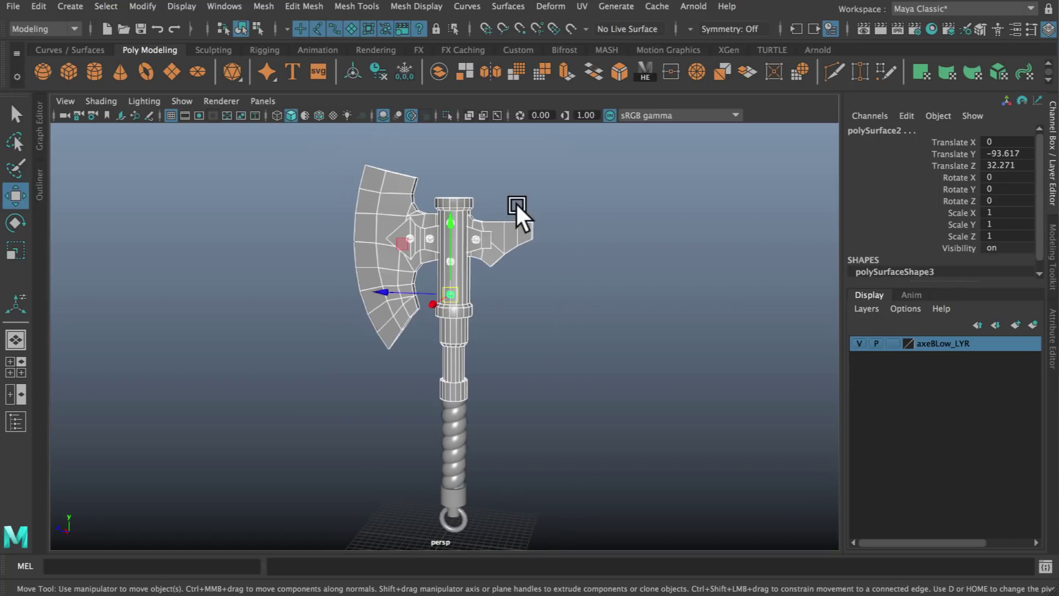
pyautogui.keyDown('alt'); pyautogui.moveTo(518, 206); pyautogui.dragTo(492, 216); pyautogui.keyUp('alt')
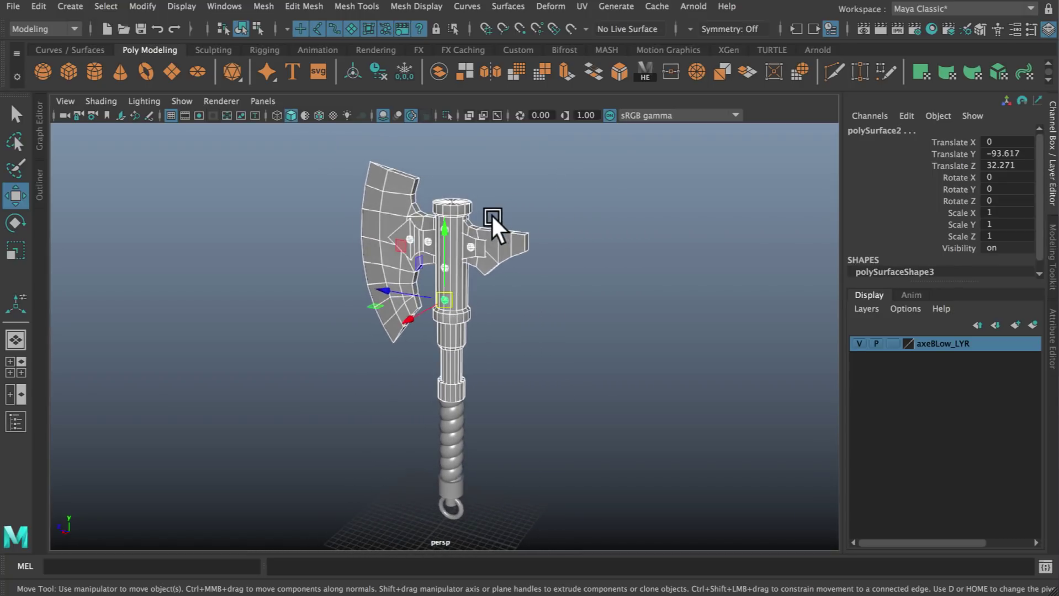
pyautogui.click(459, 198)
pyautogui.press('f')
pyautogui.keyDown('alt'); pyautogui.moveTo(482, 181); pyautogui.dragTo(463, 211); pyautogui.keyUp('alt')
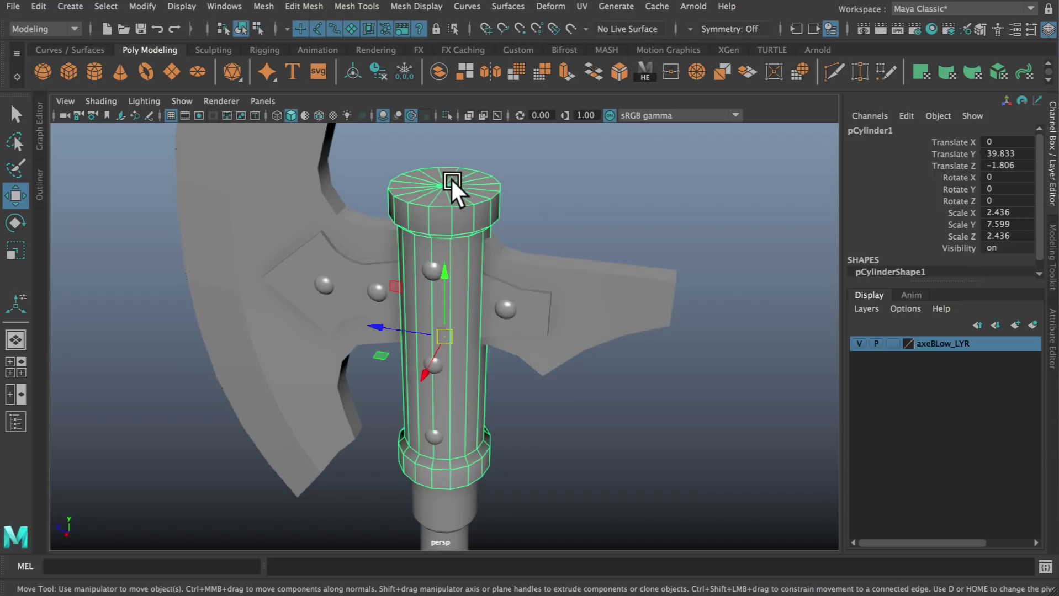
# Step: Select the cylinder's hard edges with HE and bevel them at fraction 0.5
pyautogui.click(646, 74)
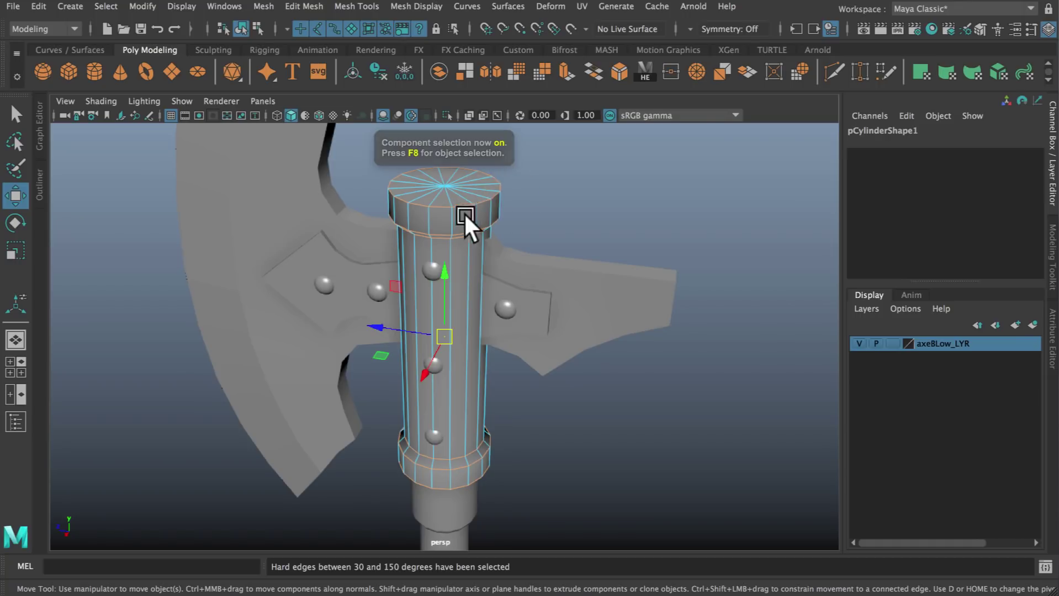
pyautogui.keyDown('alt'); pyautogui.moveTo(464, 213); pyautogui.dragTo(439, 182); pyautogui.keyUp('alt')
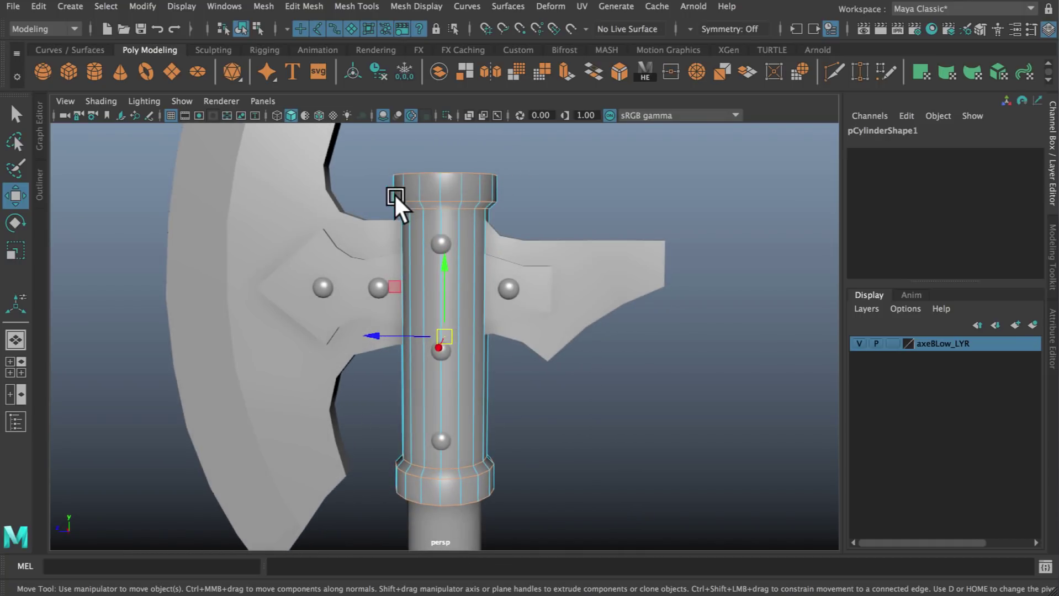
pyautogui.keyDown('alt'); pyautogui.moveTo(552, 183); pyautogui.dragTo(530, 206); pyautogui.keyUp('alt')
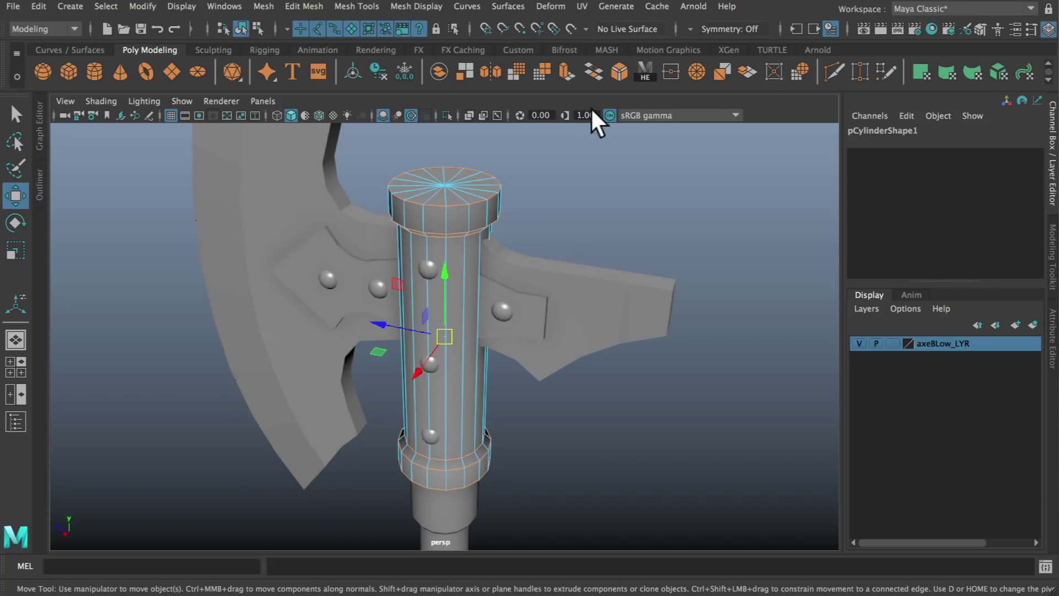
pyautogui.click(618, 73)
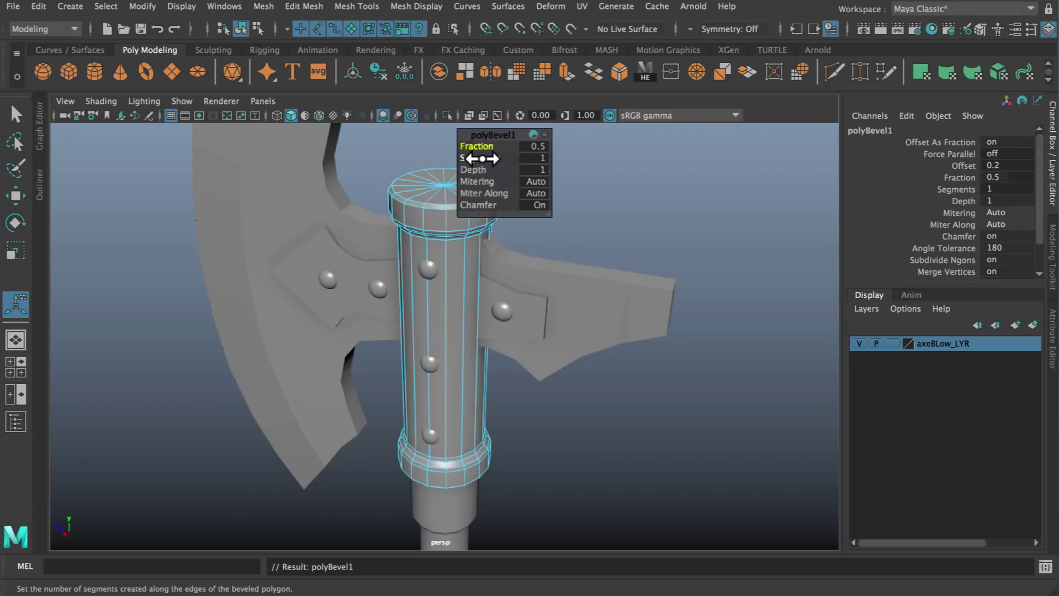
# Step: Return to object mode and orbit around the beveled handle
pyautogui.moveTo(395, 197); pyautogui.dragTo(415, 169, button='right')
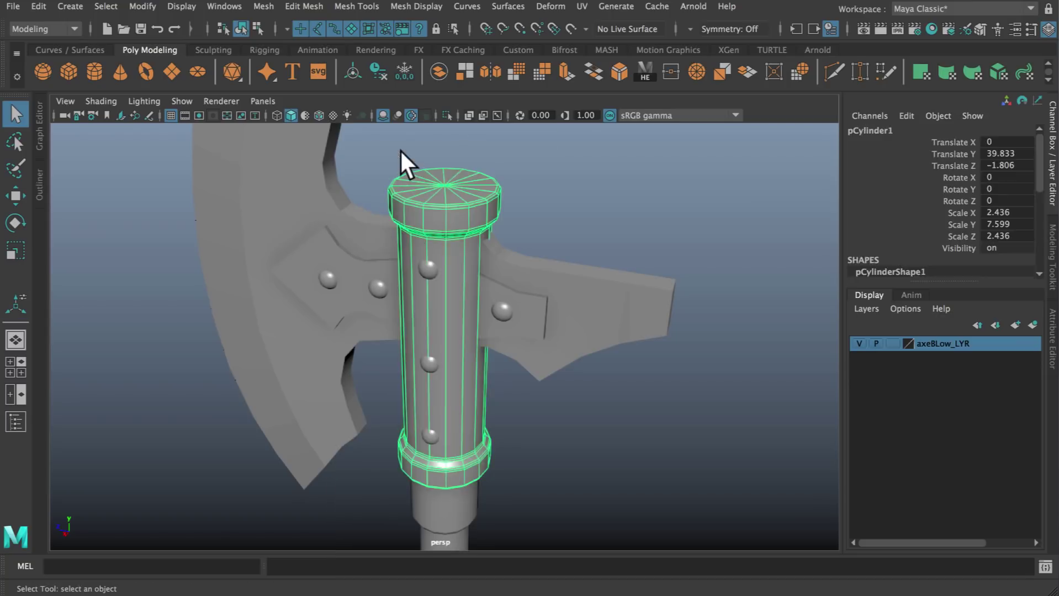
pyautogui.click(400, 150)
pyautogui.click(432, 181)
pyautogui.click(557, 199)
pyautogui.moveTo(558, 199)
pyautogui.keyDown('alt'); pyautogui.mouseDown()
pyautogui.moveTo(482, 227)
pyautogui.moveTo(561, 191)
pyautogui.moveTo(491, 200)
pyautogui.moveTo(432, 237)
pyautogui.moveTo(494, 238)
pyautogui.mouseUp(); pyautogui.keyUp('alt')
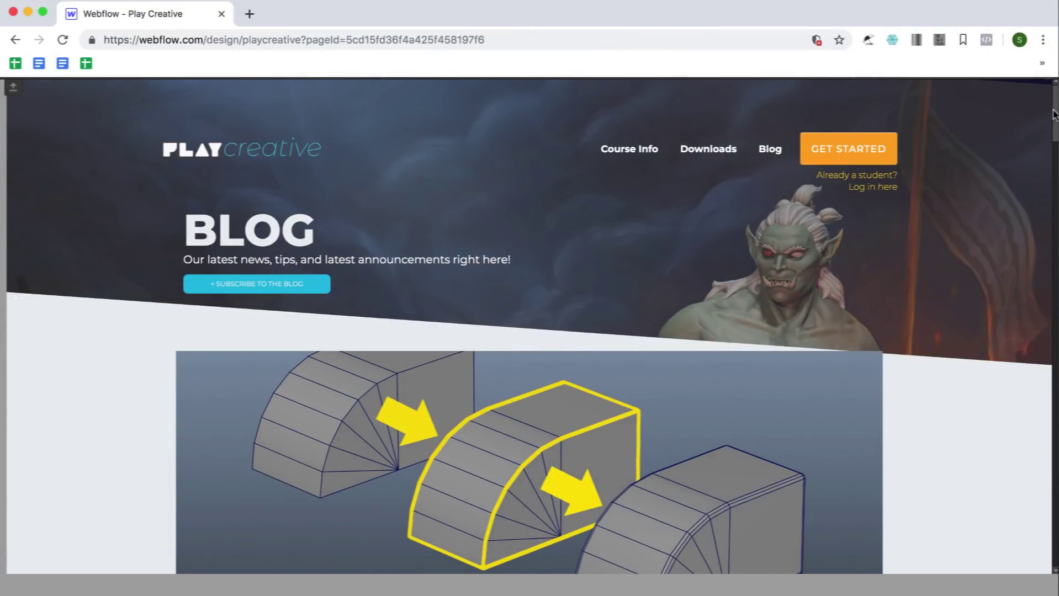
# Step: Scroll to the code block and copy the whole SELECT HARD EDGES MEL script
pyautogui.scroll(-15, 1054, 115)
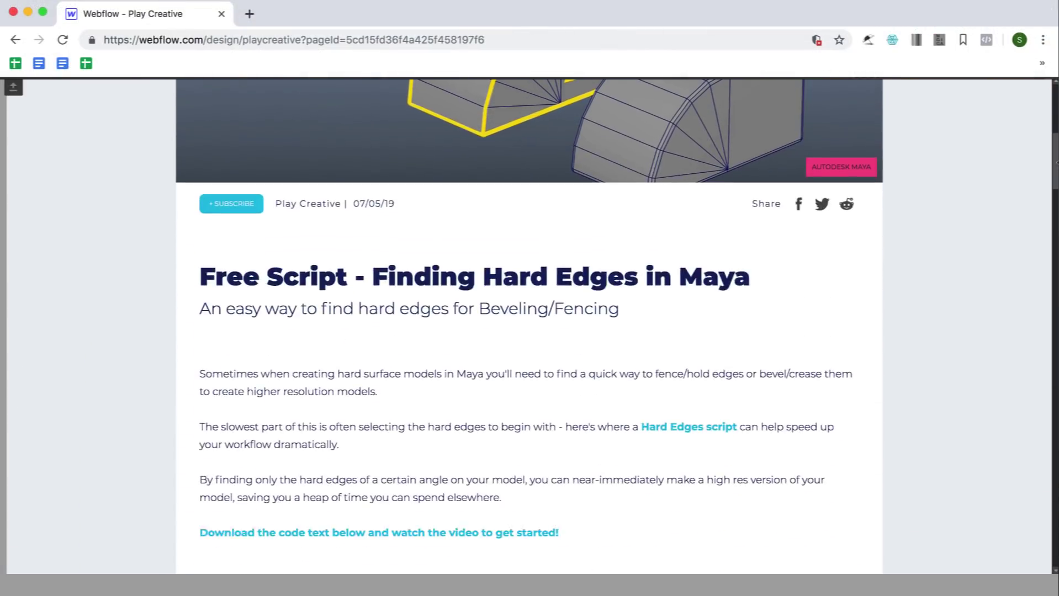
pyautogui.scroll(-5, 775, 237)
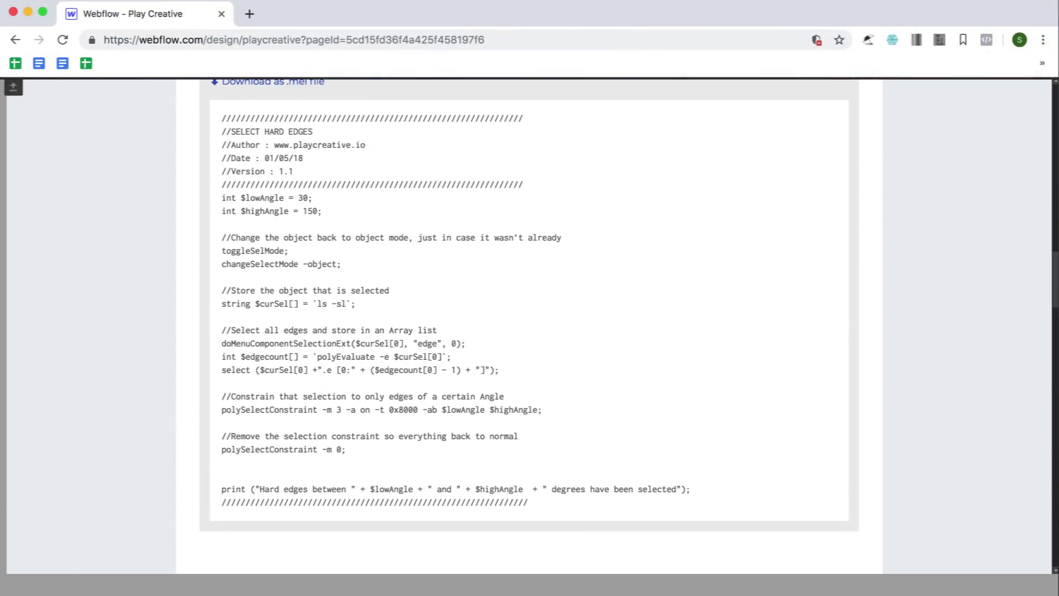
pyautogui.moveTo(220, 122); pyautogui.dragTo(694, 505)
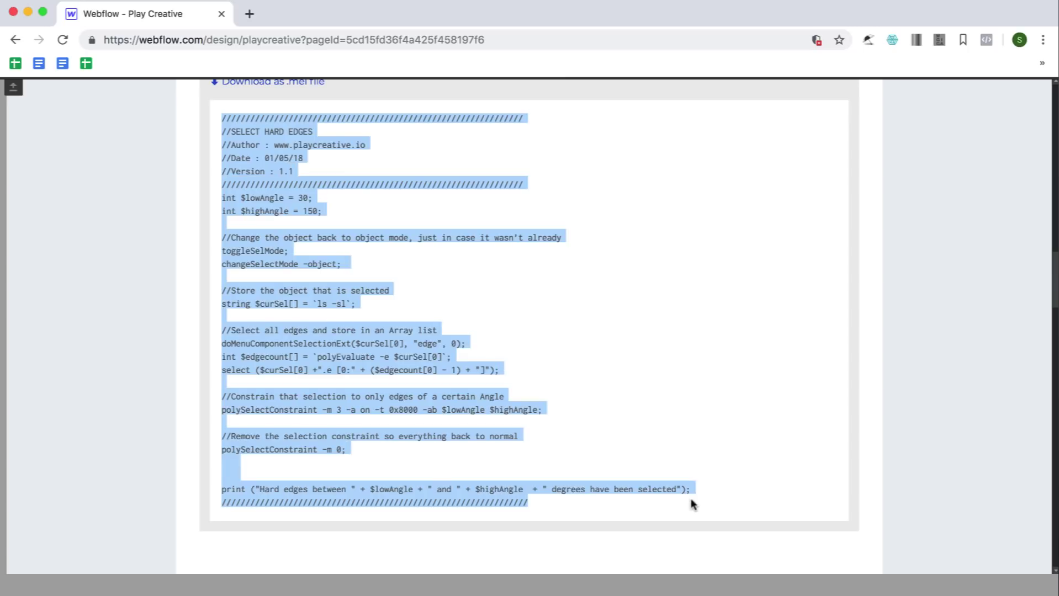
pyautogui.rightClick(272, 156)
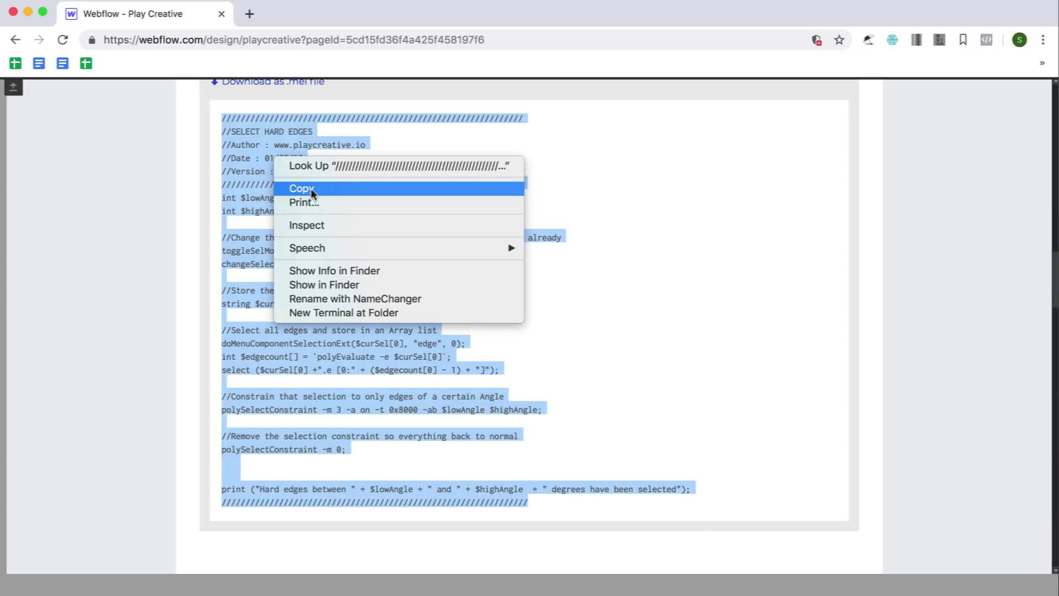
pyautogui.click(311, 188)
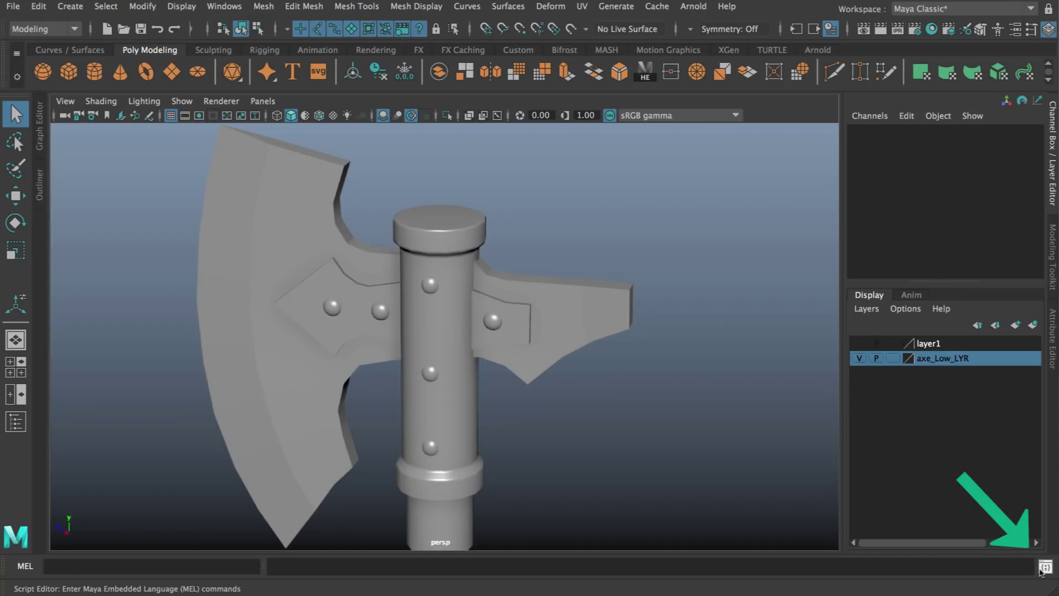
# Step: Open the Script Editor and paste the copied script into the empty MEL input tab
pyautogui.click(1044, 568)
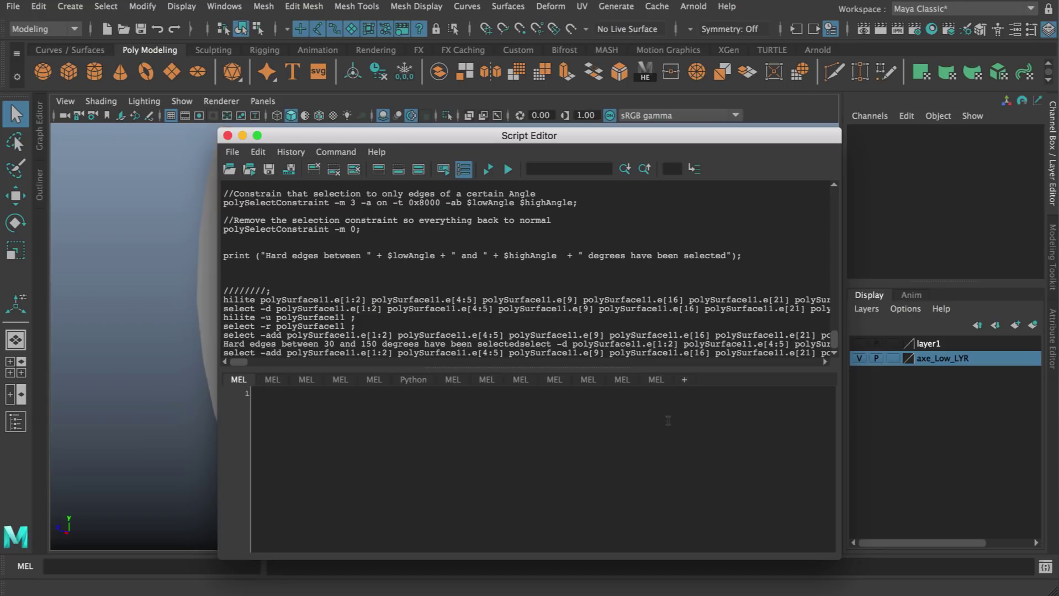
pyautogui.click(459, 417)
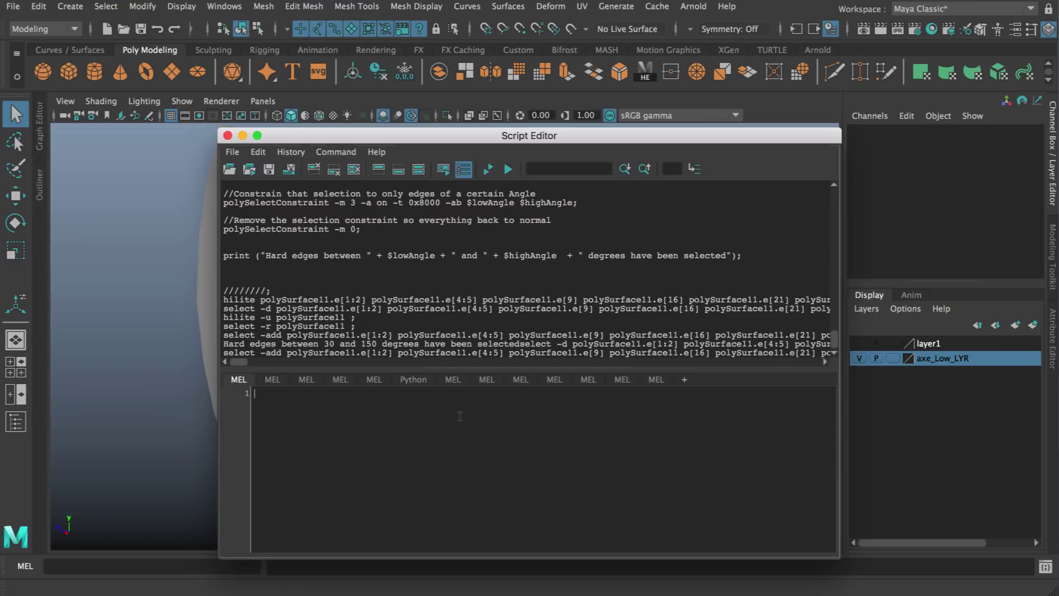
pyautogui.click(257, 147)
pyautogui.click(293, 240)
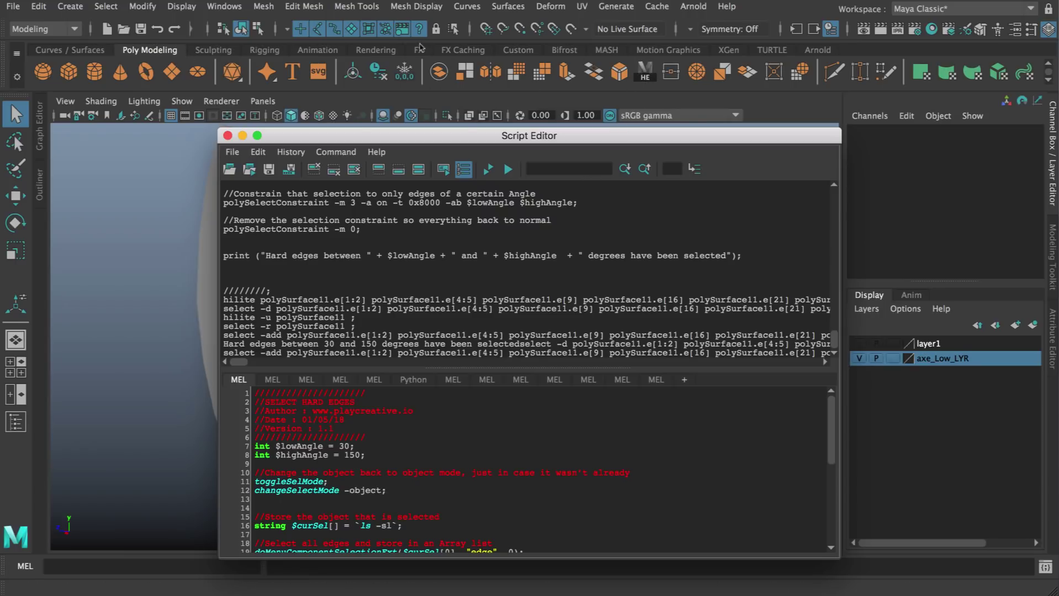
# Step: Save the whole pasted script to the Custom shelf as a button named H_Edge
pyautogui.click(518, 50)
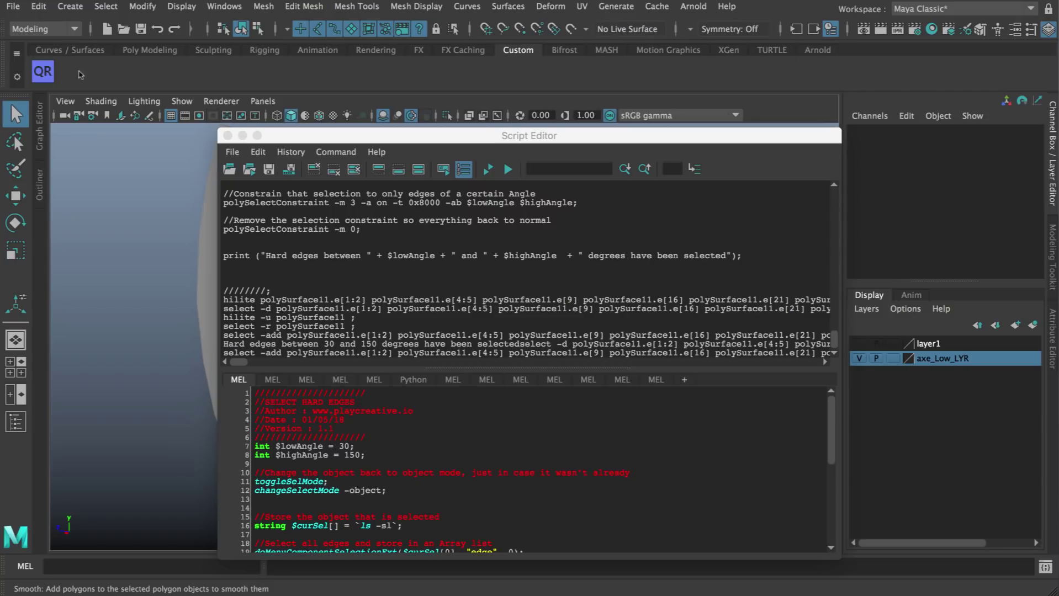
pyautogui.click(258, 152)
pyautogui.click(287, 256)
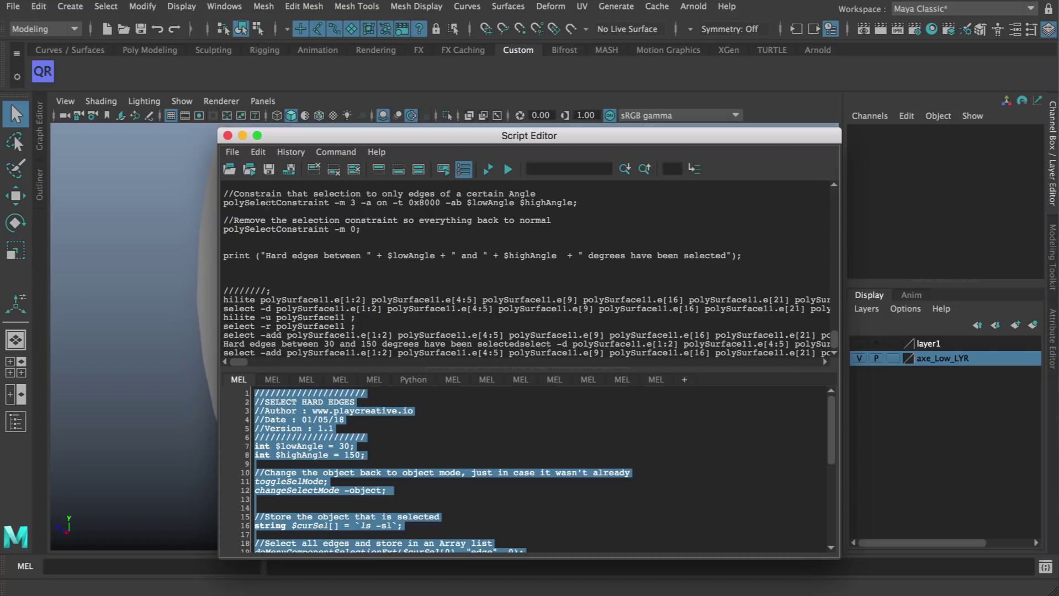
pyautogui.click(233, 152)
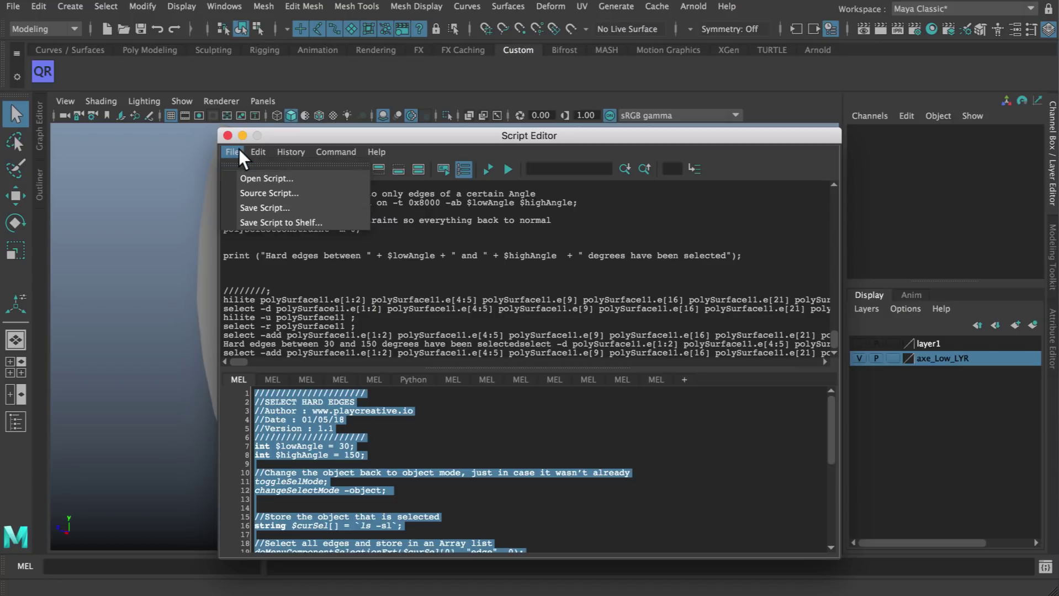
pyautogui.click(339, 223)
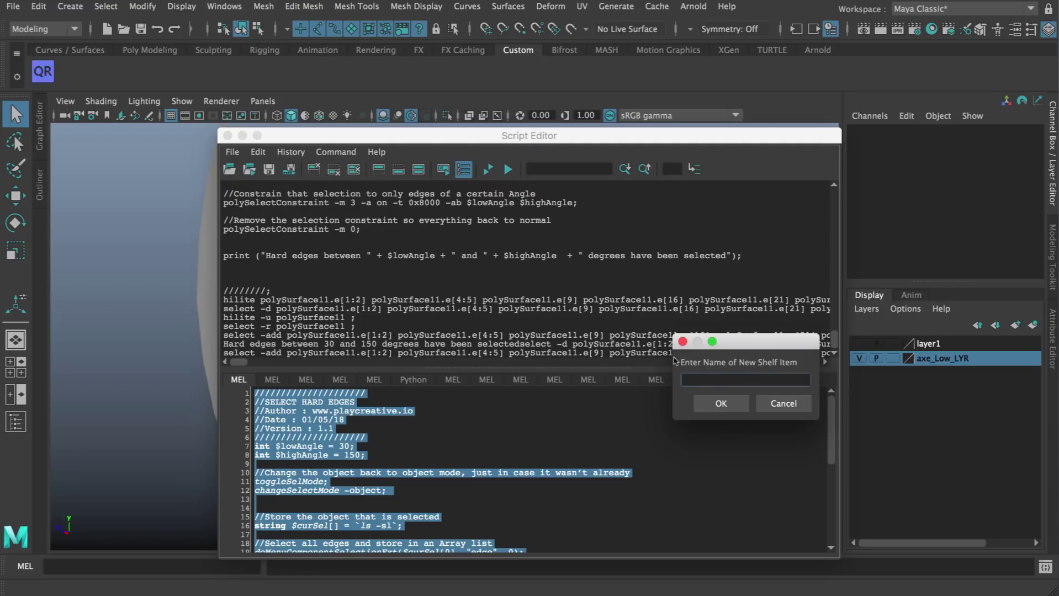
pyautogui.write('H_Edge')
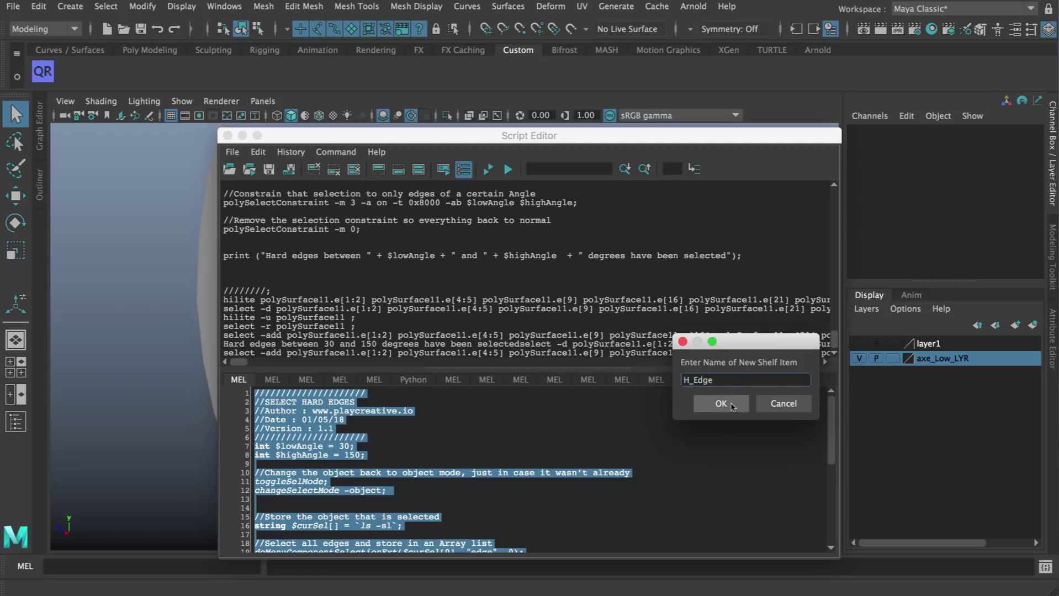
pyautogui.click(722, 404)
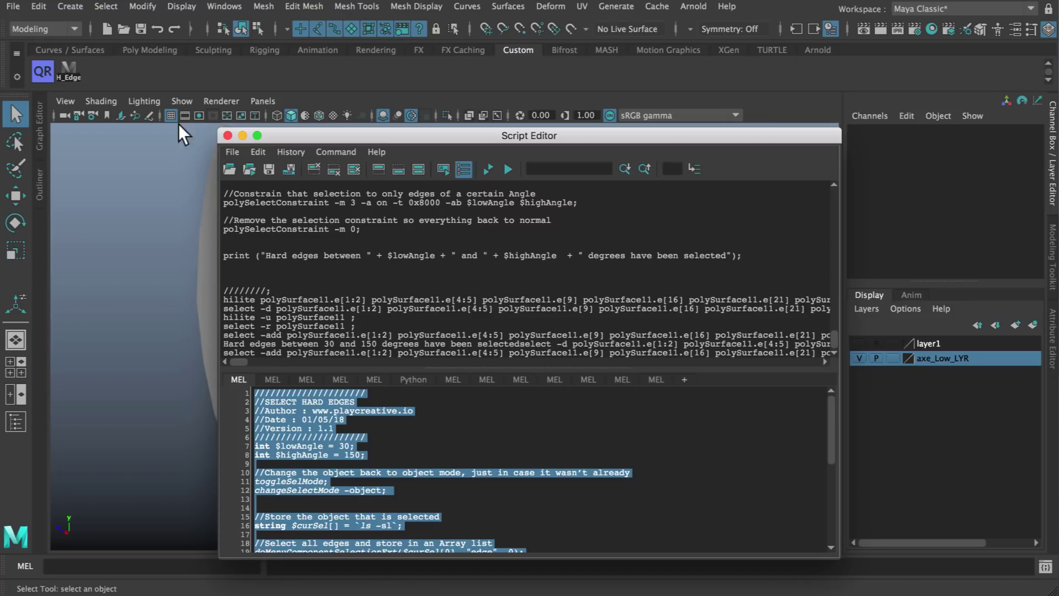
# Step: Run H_Edge on the axe's centre piece, then return to object mode and show the Poly Modeling shelf
pyautogui.click(228, 135)
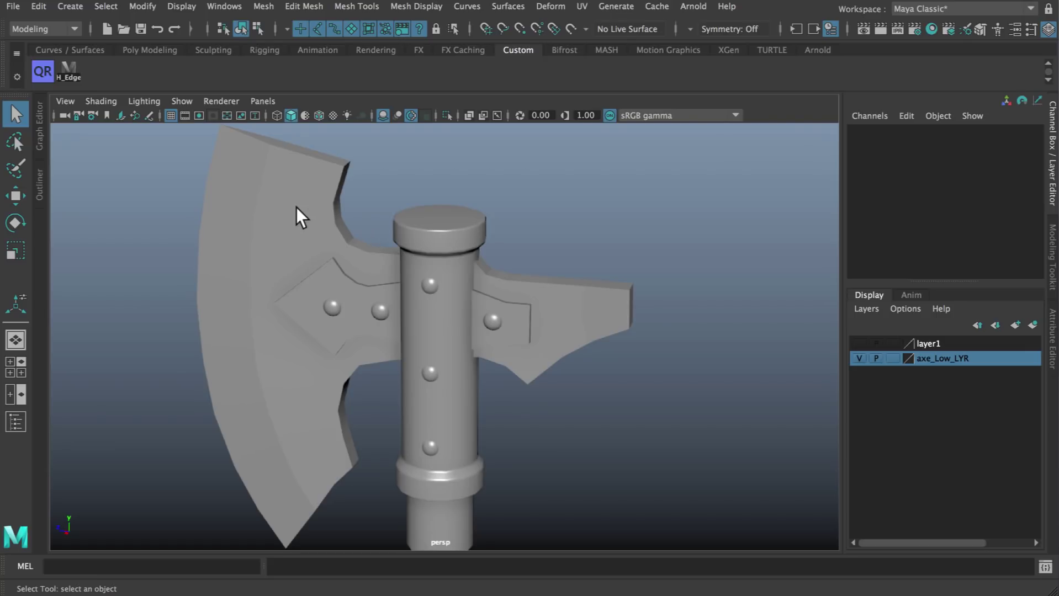
pyautogui.click(320, 277)
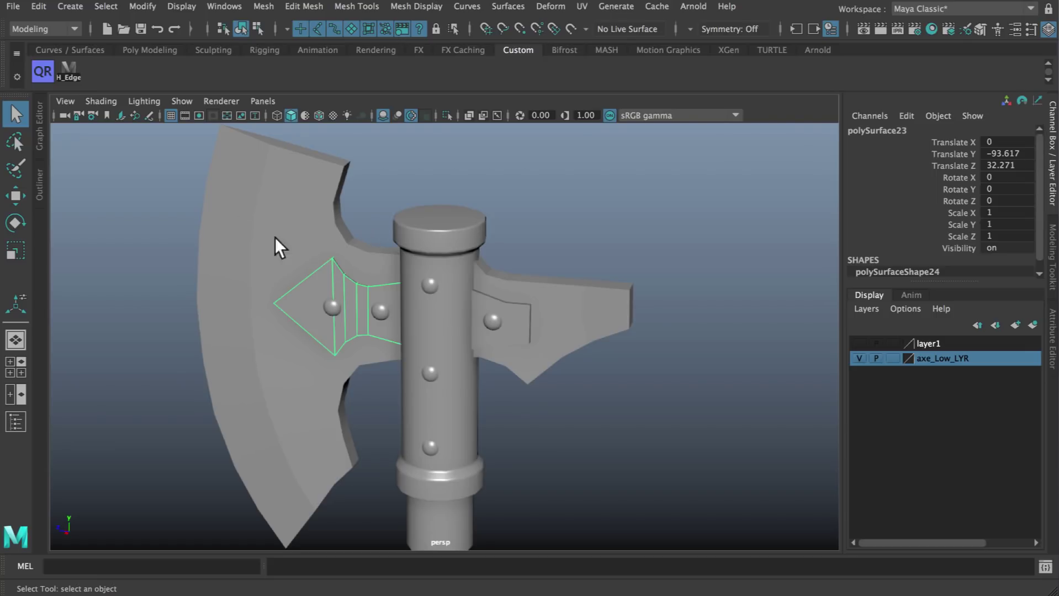
pyautogui.click(69, 70)
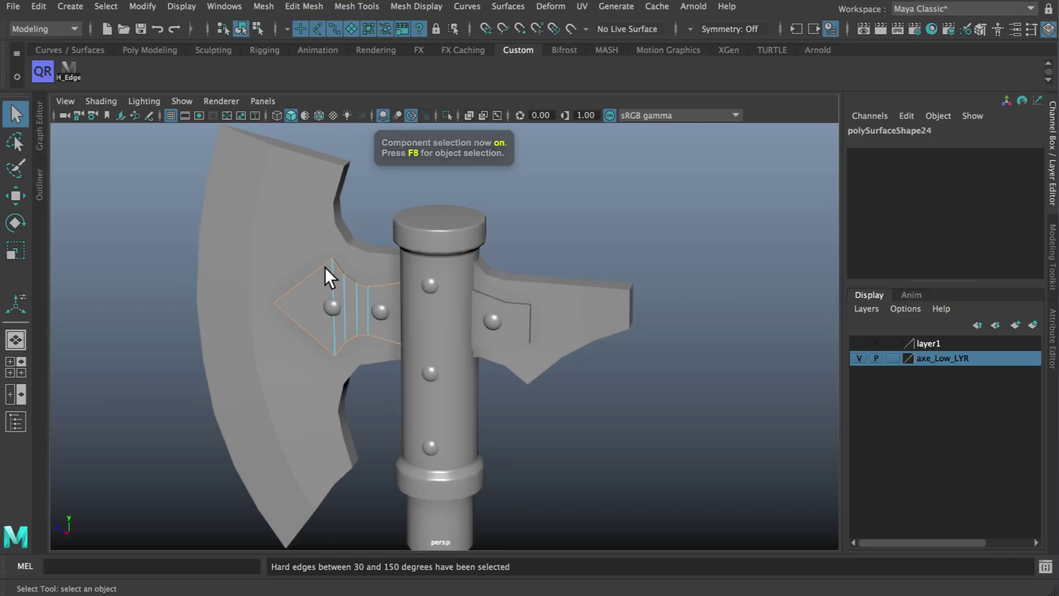
pyautogui.moveTo(507, 205); pyautogui.dragTo(546, 189, button='right')
pyautogui.click(149, 45)
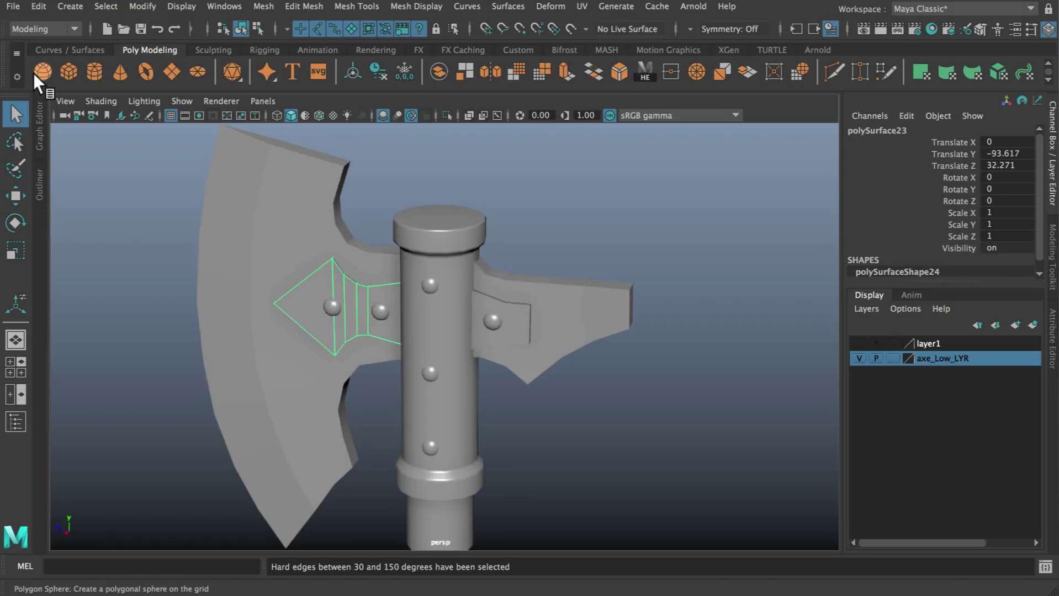
# Step: Save all shelves from the shelf options menu
pyautogui.click(17, 76)
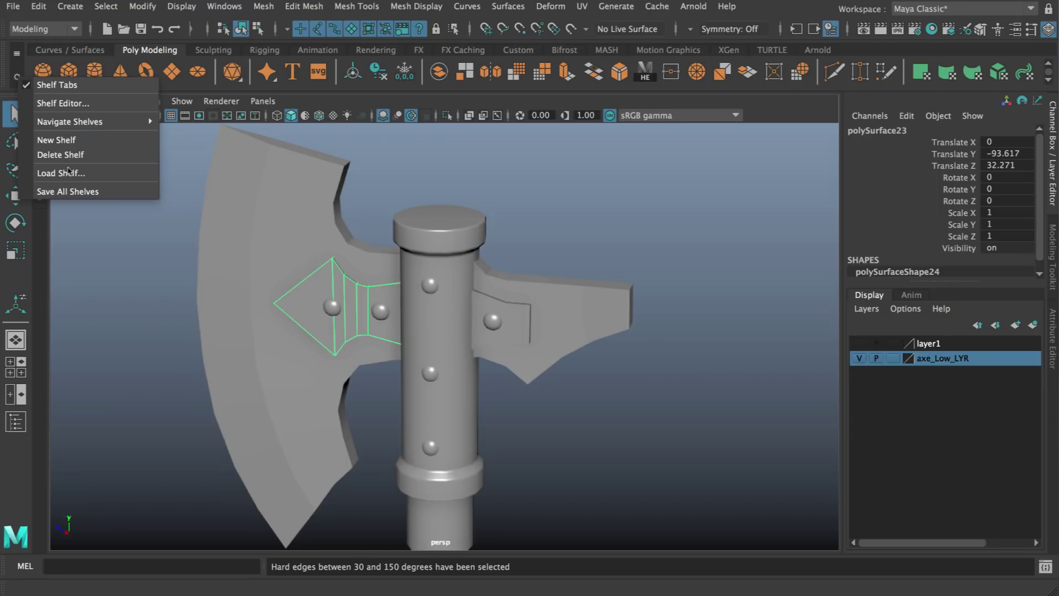
pyautogui.click(91, 191)
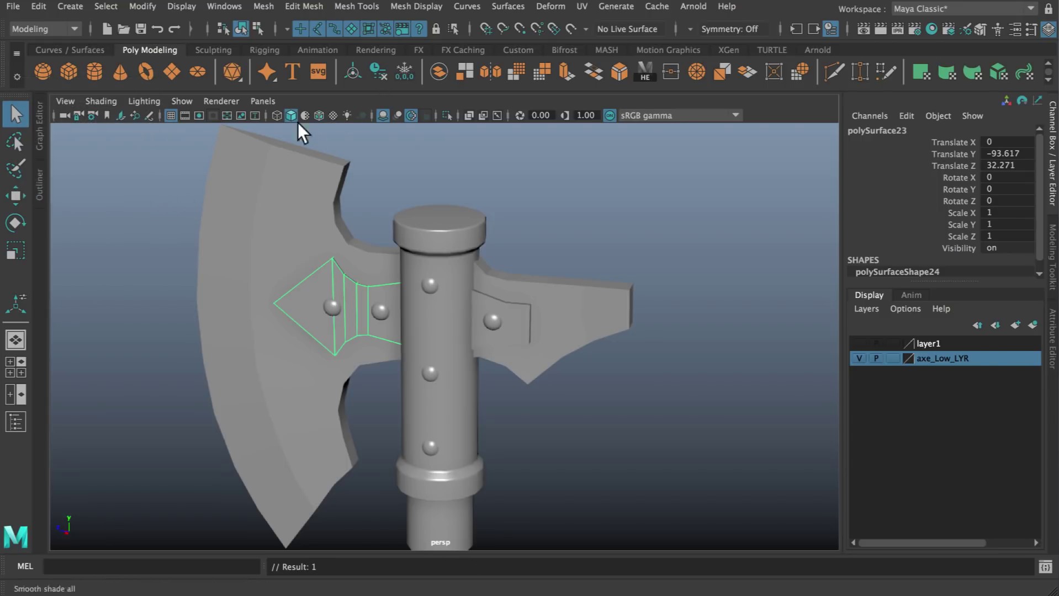
pyautogui.click(16, 76)
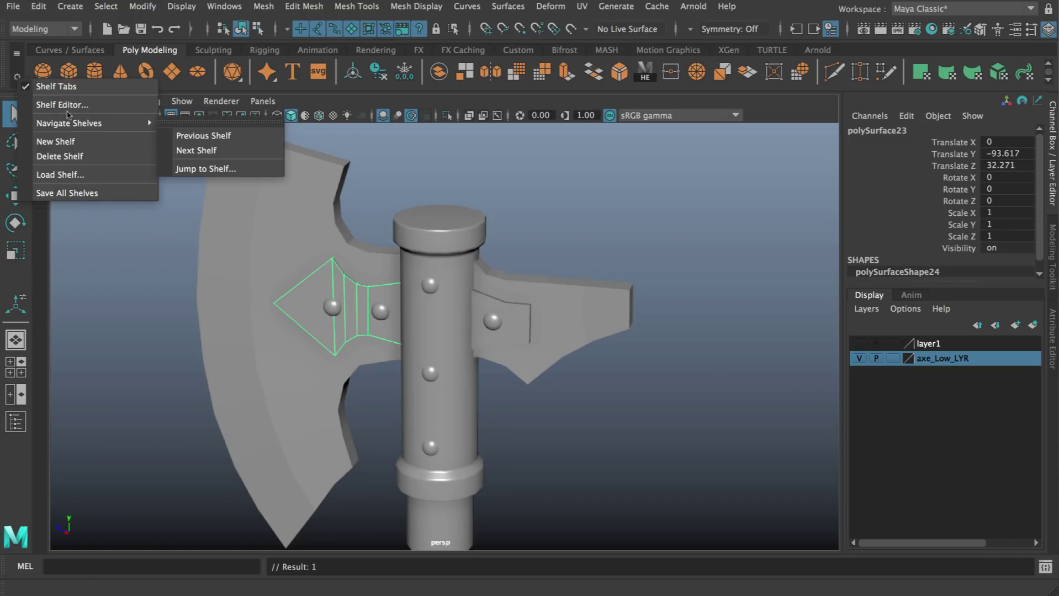
pyautogui.click(113, 106)
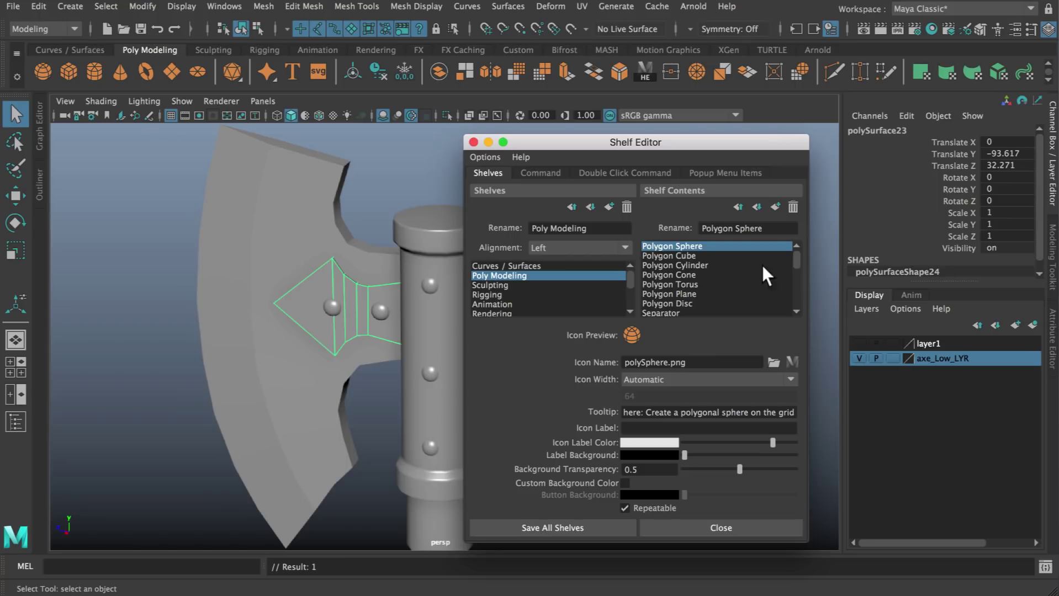
# Step: Move the HEdge button beside Bridge and Bevel Components, then close the Shelf Editor
pyautogui.moveTo(801, 256); pyautogui.dragTo(797, 271)
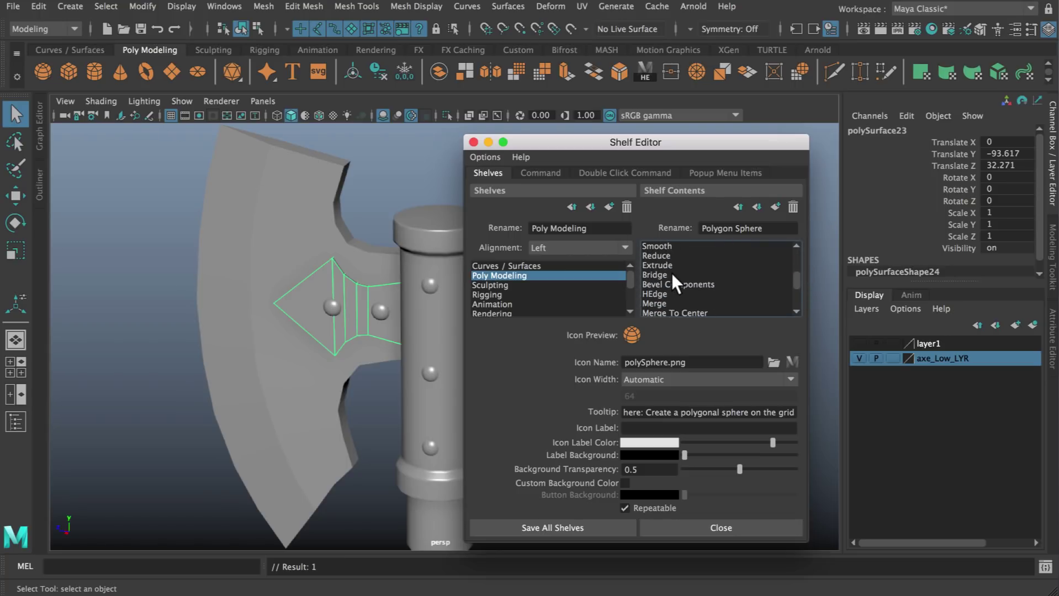
pyautogui.click(659, 294)
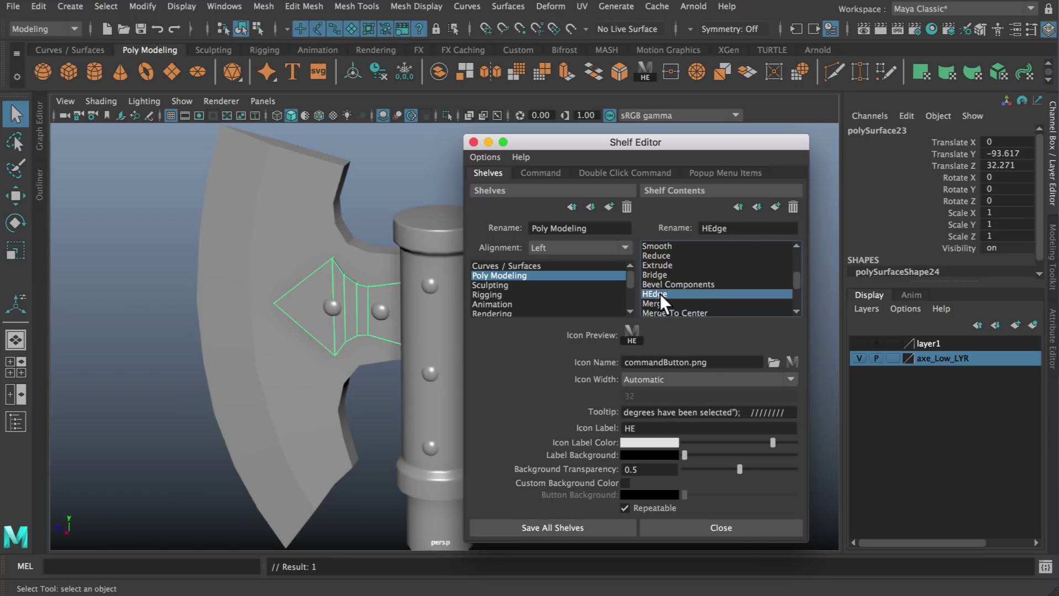
pyautogui.click(756, 206)
pyautogui.click(756, 203)
pyautogui.click(740, 206)
pyautogui.click(739, 205)
pyautogui.click(739, 206)
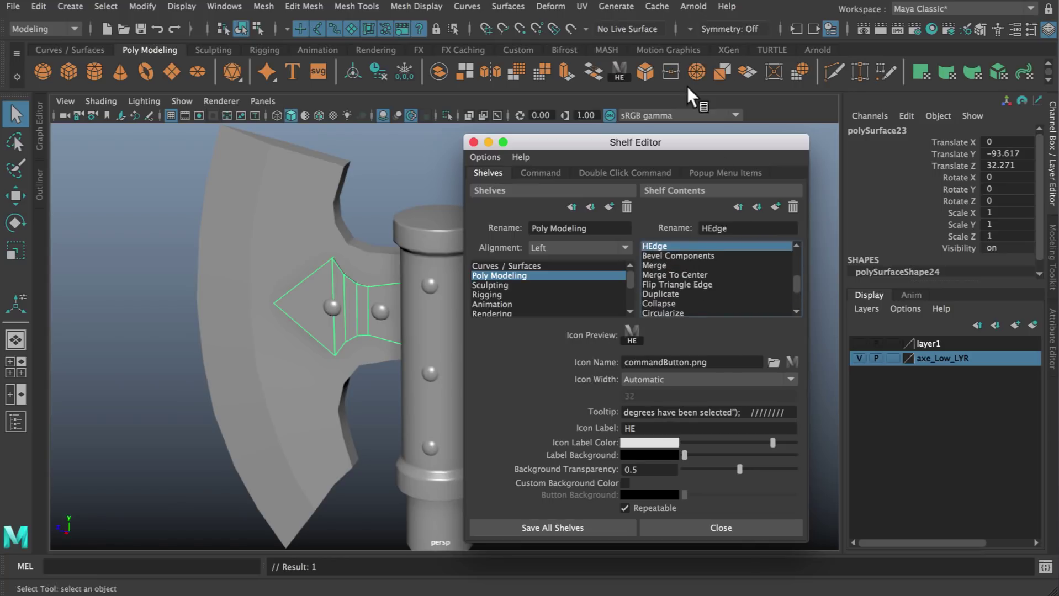
pyautogui.click(756, 204)
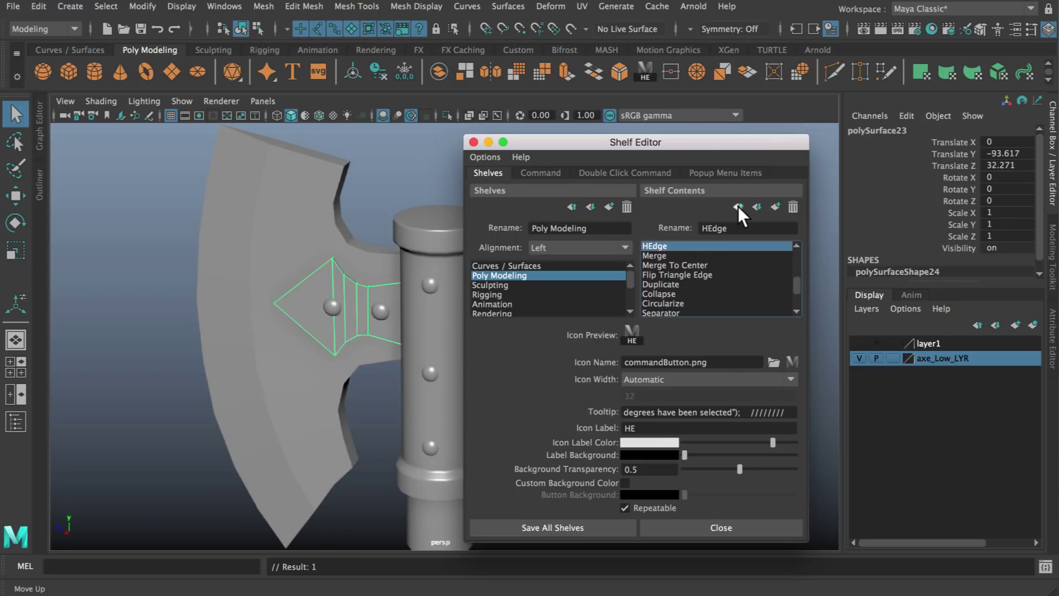
pyautogui.click(739, 206)
pyautogui.click(754, 207)
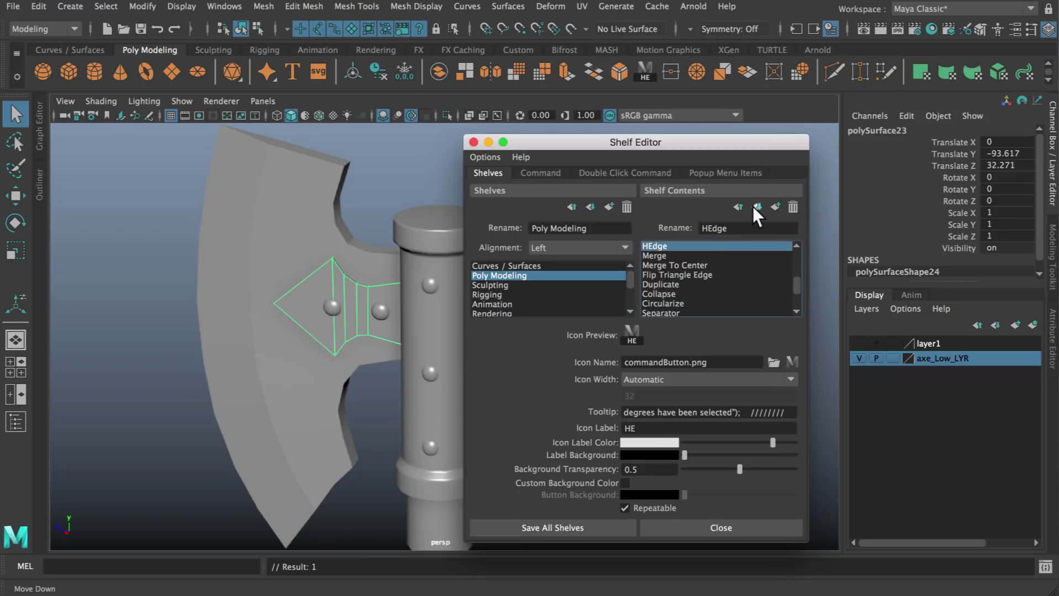
pyautogui.click(474, 142)
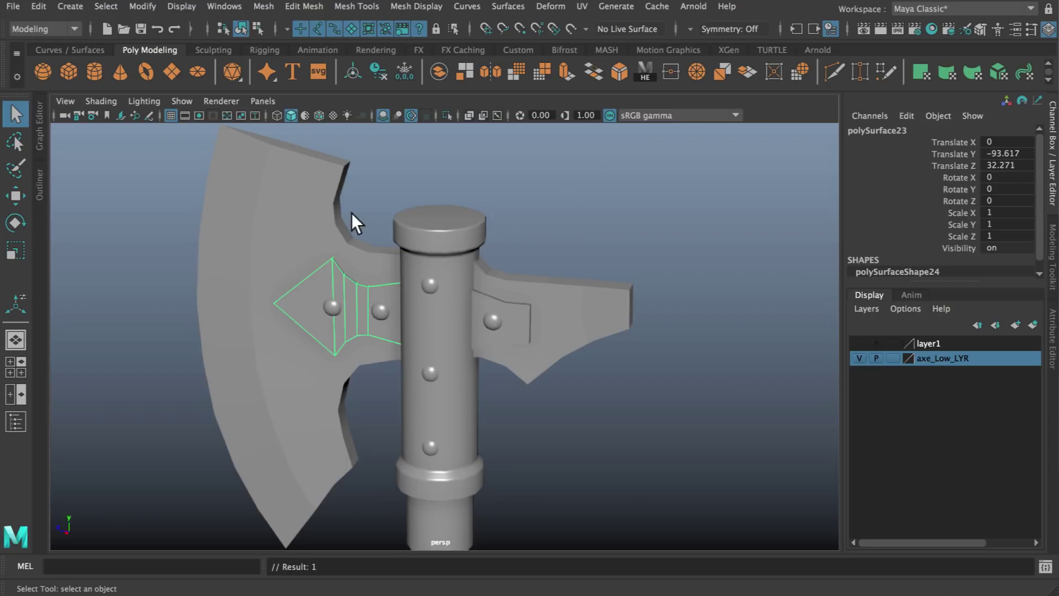
# Step: Bevel the diamond plate's selected hard edges with fraction 0.3 and 2 segments
pyautogui.keyDown('alt'); pyautogui.moveTo(350, 214); pyautogui.dragTo(447, 224, button='middle'); pyautogui.keyUp('alt')
pyautogui.scroll(5, 497, 304)
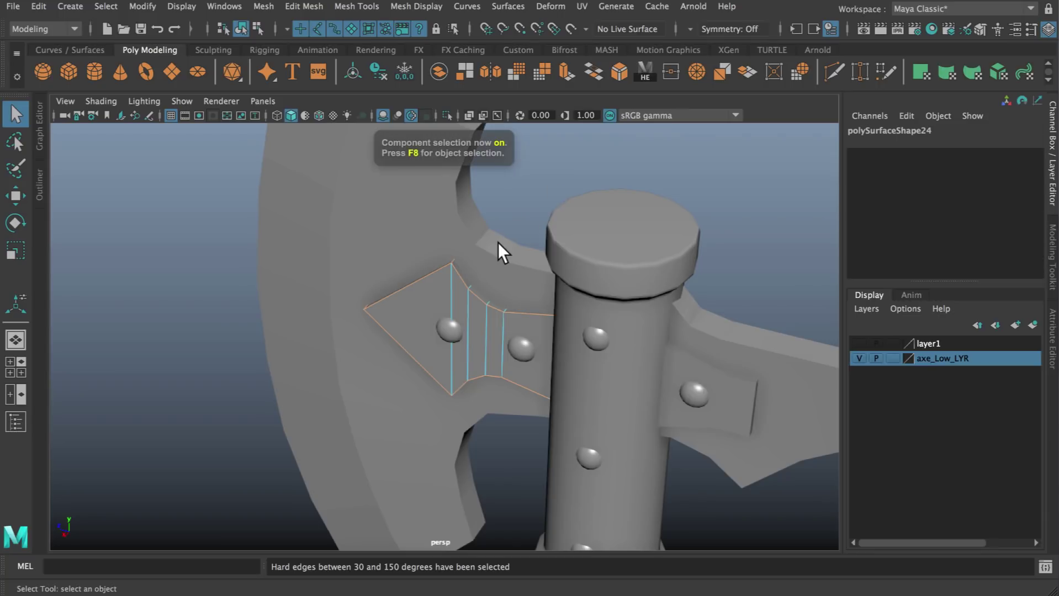
pyautogui.keyDown('alt'); pyautogui.moveTo(568, 310); pyautogui.dragTo(439, 328); pyautogui.keyUp('alt')
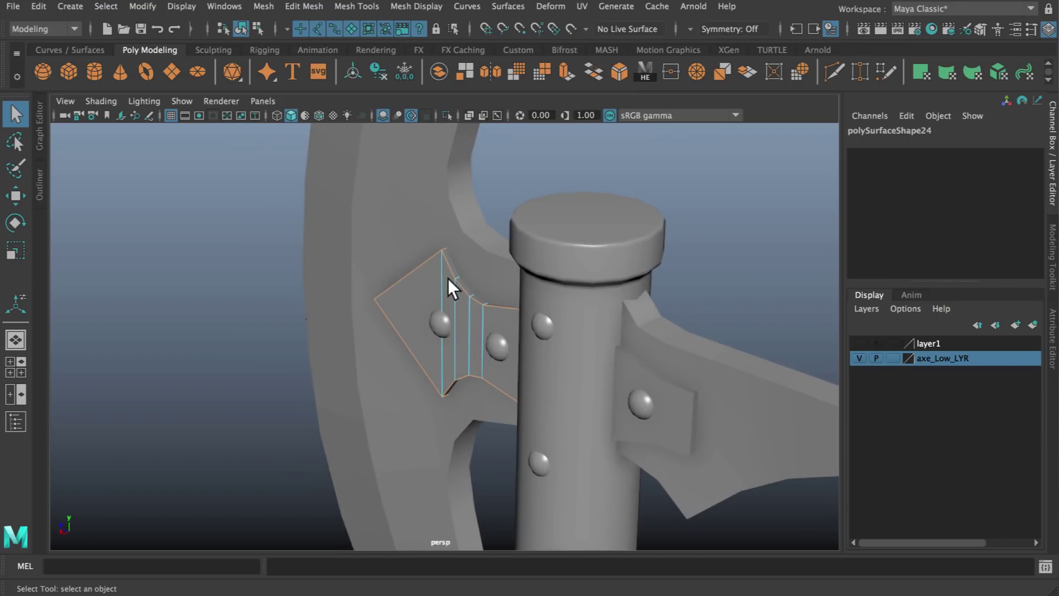
pyautogui.click(620, 71)
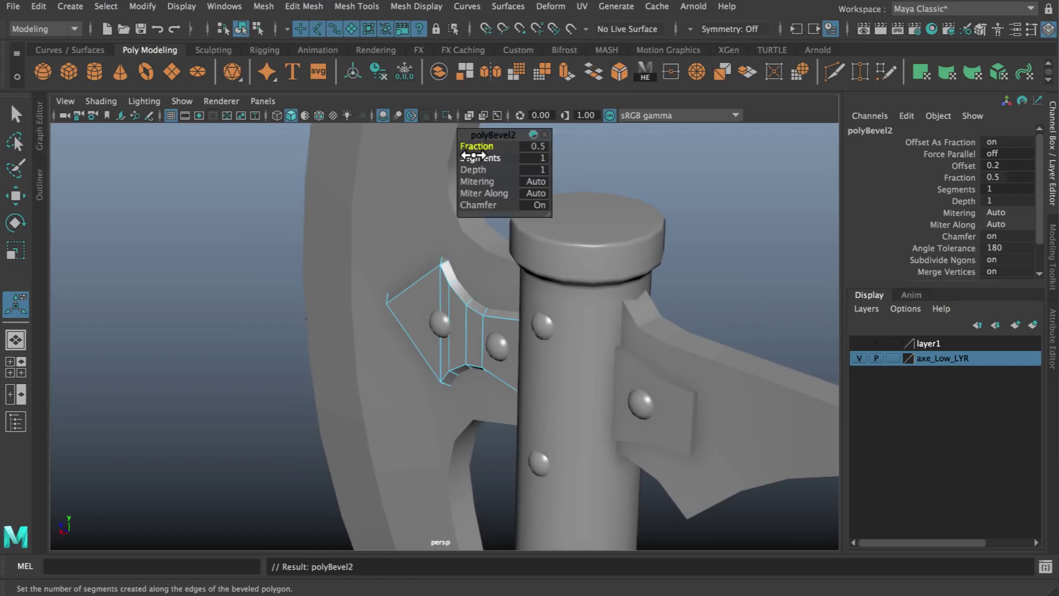
pyautogui.moveTo(478, 146)
pyautogui.mouseDown()
pyautogui.moveTo(469, 146)
pyautogui.moveTo(481, 160)
pyautogui.mouseUp()
# Step: Return to object mode and select the axe blade mesh
pyautogui.moveTo(442, 279); pyautogui.dragTo(515, 258, button='right')
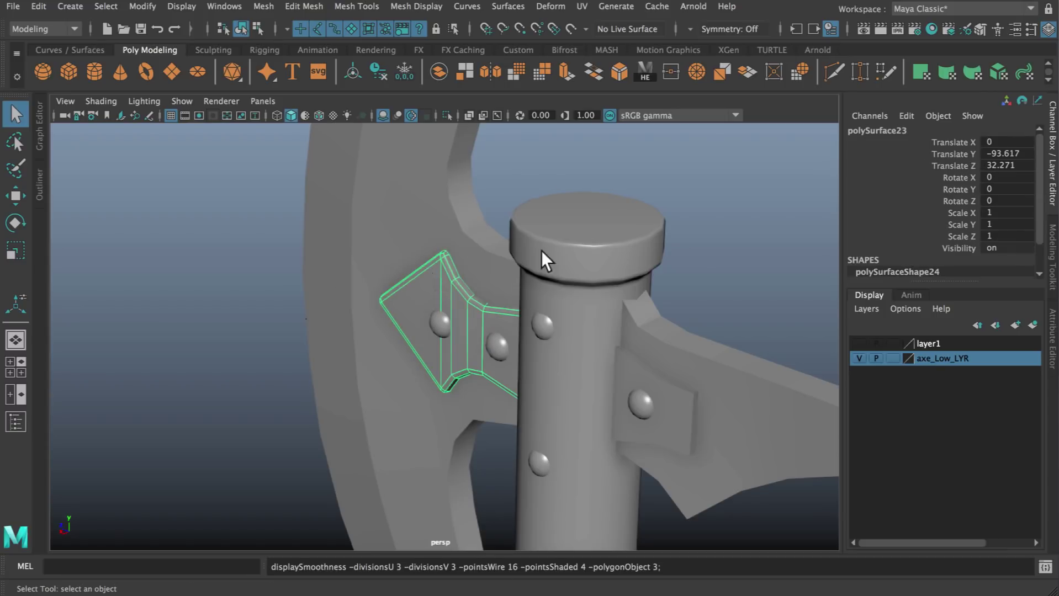
pyautogui.click(568, 226)
pyautogui.keyDown('alt'); pyautogui.moveTo(568, 225); pyautogui.dragTo(514, 257); pyautogui.keyUp('alt')
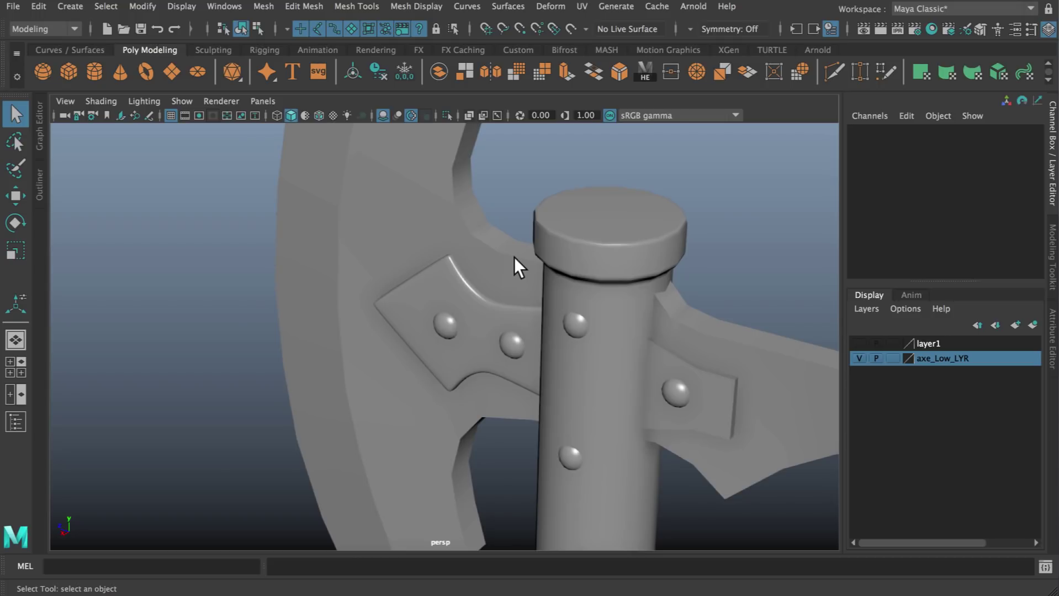
pyautogui.keyDown('alt'); pyautogui.moveTo(639, 241); pyautogui.dragTo(441, 242, button='right'); pyautogui.keyUp('alt')
pyautogui.click(430, 224)
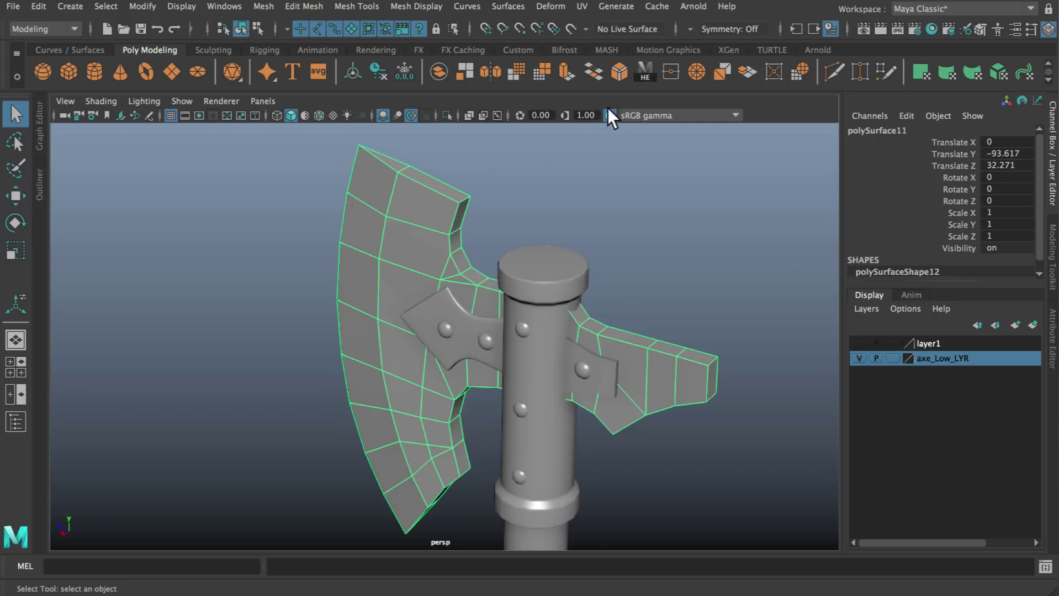
# Step: Run HE on the axe blade and inspect its selected hard edges from several angles
pyautogui.click(646, 69)
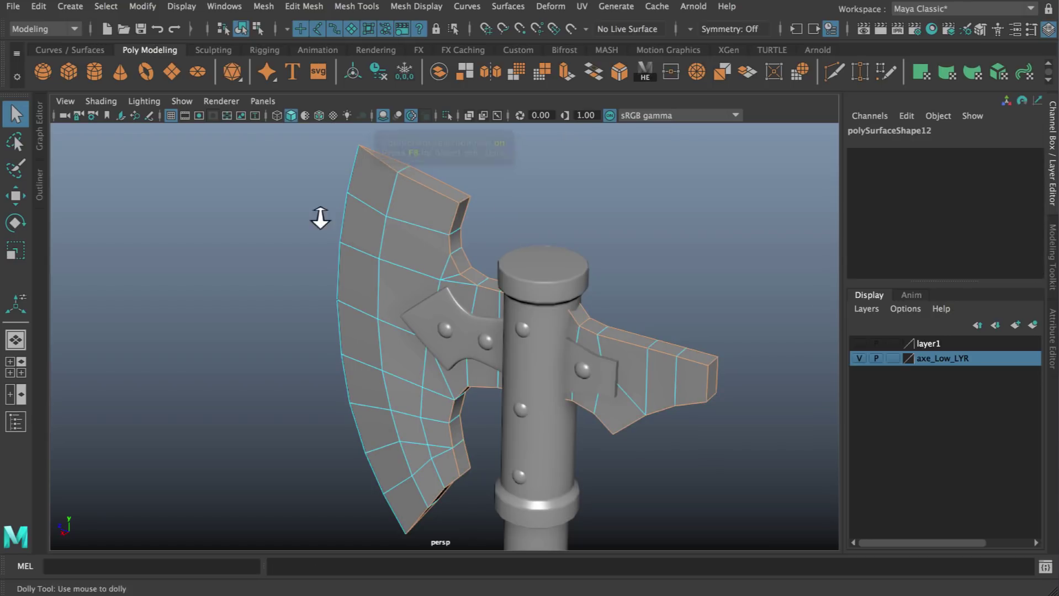
pyautogui.keyDown('alt'); pyautogui.moveTo(320, 218); pyautogui.dragTo(491, 245, button='right'); pyautogui.keyUp('alt')
pyautogui.keyDown('alt'); pyautogui.moveTo(491, 245); pyautogui.dragTo(401, 316); pyautogui.keyUp('alt')
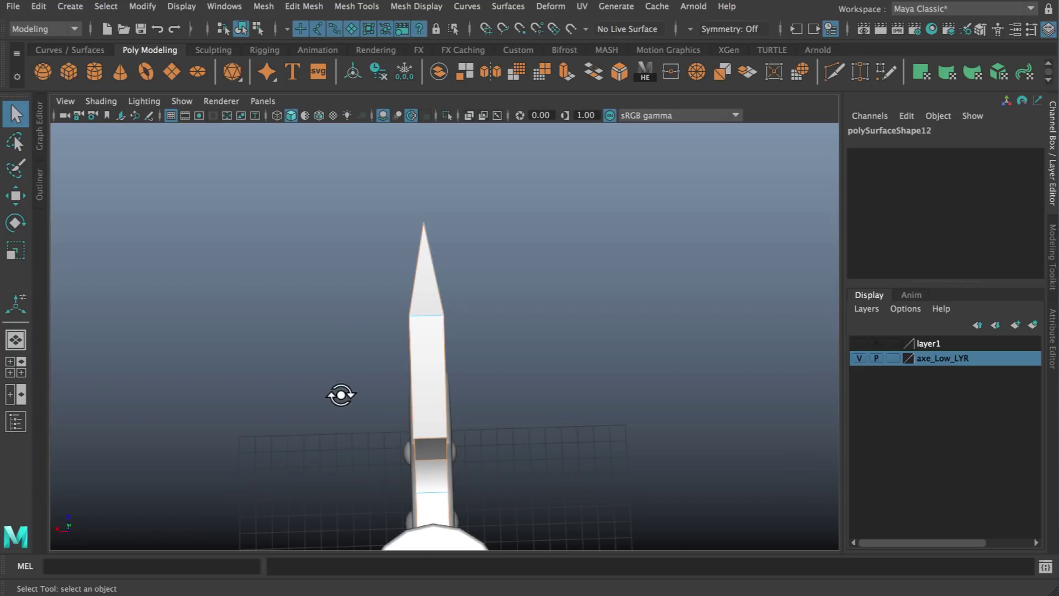
pyautogui.keyDown('alt'); pyautogui.moveTo(340, 395); pyautogui.dragTo(463, 257); pyautogui.keyUp('alt')
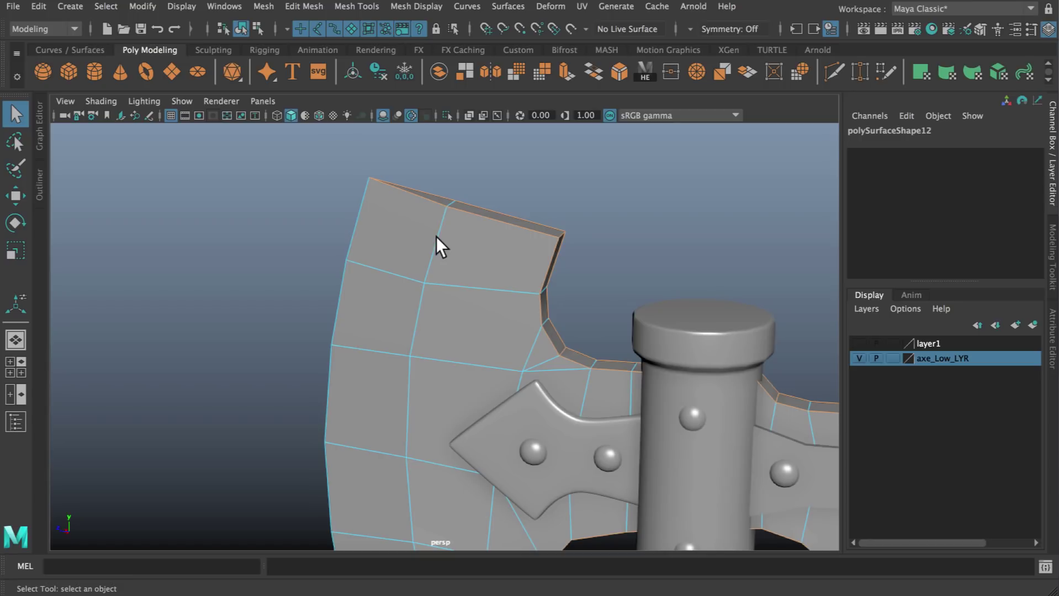
pyautogui.keyDown('alt'); pyautogui.moveTo(420, 299); pyautogui.dragTo(328, 331, button='right'); pyautogui.keyUp('alt')
pyautogui.keyDown('alt'); pyautogui.moveTo(329, 331); pyautogui.dragTo(435, 266); pyautogui.keyUp('alt')
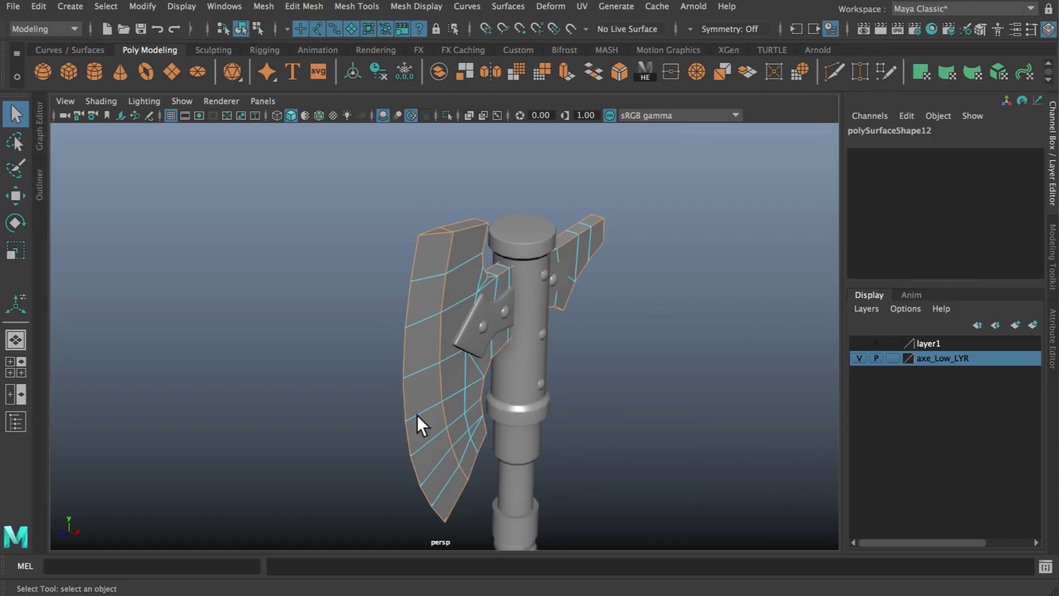
pyautogui.keyDown('alt'); pyautogui.moveTo(659, 324); pyautogui.dragTo(461, 312); pyautogui.keyUp('alt')
pyautogui.keyDown('alt'); pyautogui.moveTo(460, 311); pyautogui.dragTo(590, 309, button='right'); pyautogui.keyUp('alt')
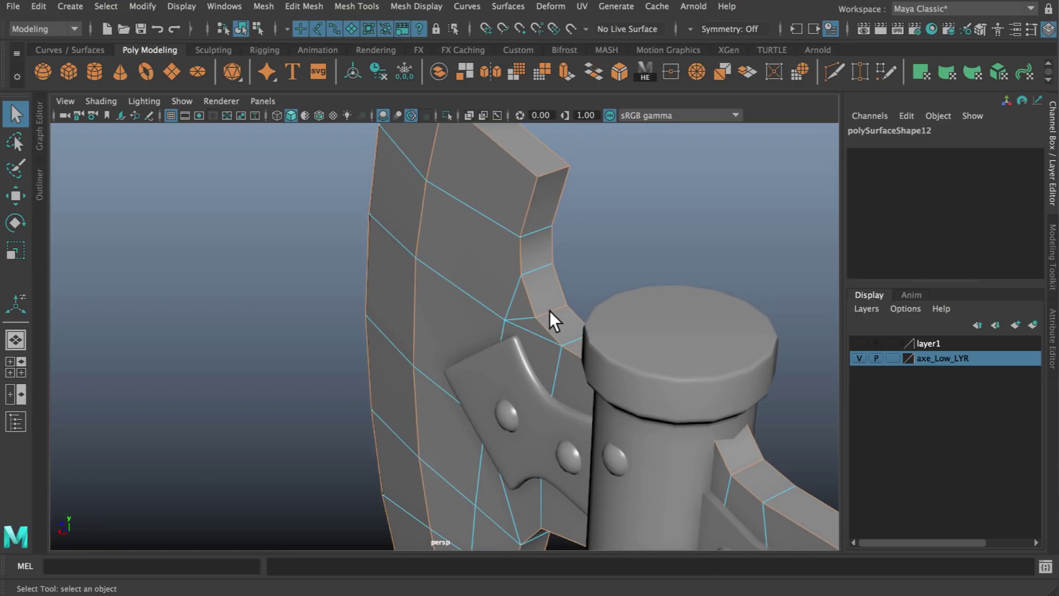
pyautogui.moveTo(543, 313)
pyautogui.keyDown('alt'); pyautogui.mouseDown()
pyautogui.moveTo(608, 289)
pyautogui.moveTo(600, 242)
pyautogui.moveTo(570, 237)
pyautogui.moveTo(558, 283)
pyautogui.mouseUp(); pyautogui.keyUp('alt')
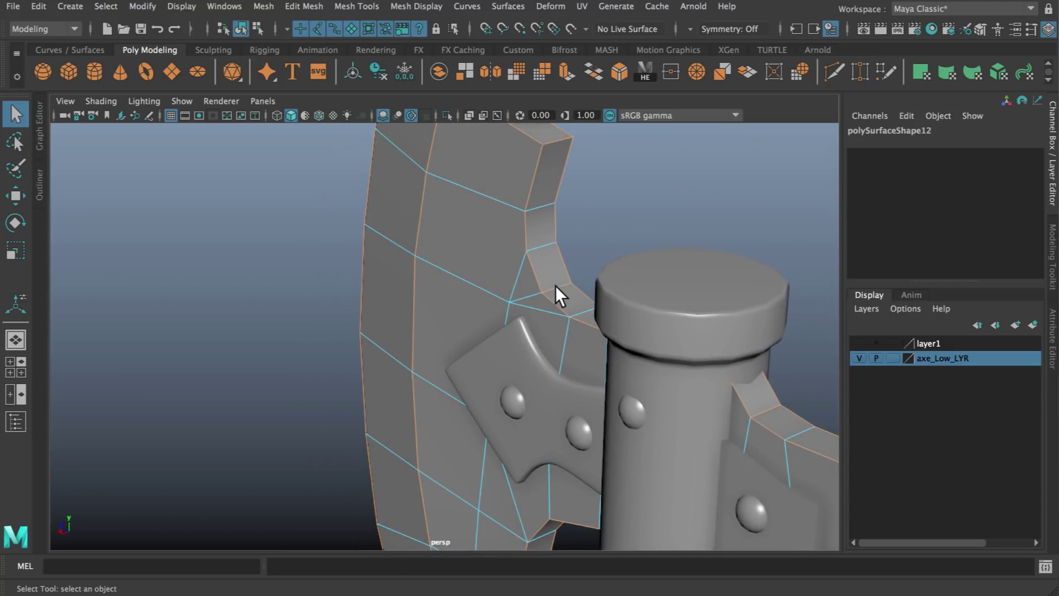
pyautogui.keyDown('alt'); pyautogui.moveTo(787, 381); pyautogui.dragTo(630, 367); pyautogui.keyUp('alt')
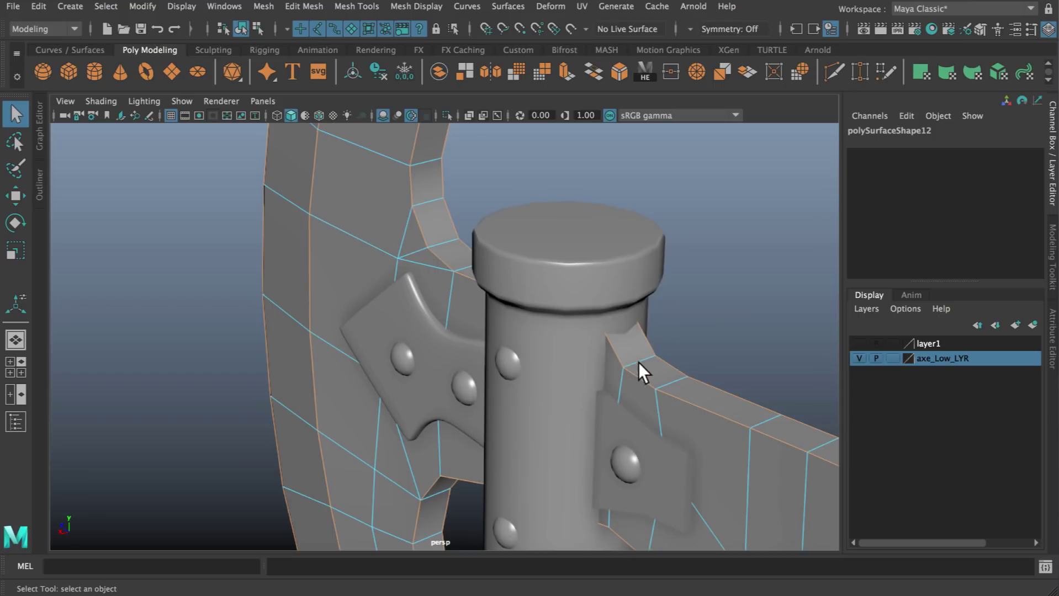
pyautogui.keyDown('alt'); pyautogui.moveTo(486, 508); pyautogui.dragTo(479, 410); pyautogui.keyUp('alt')
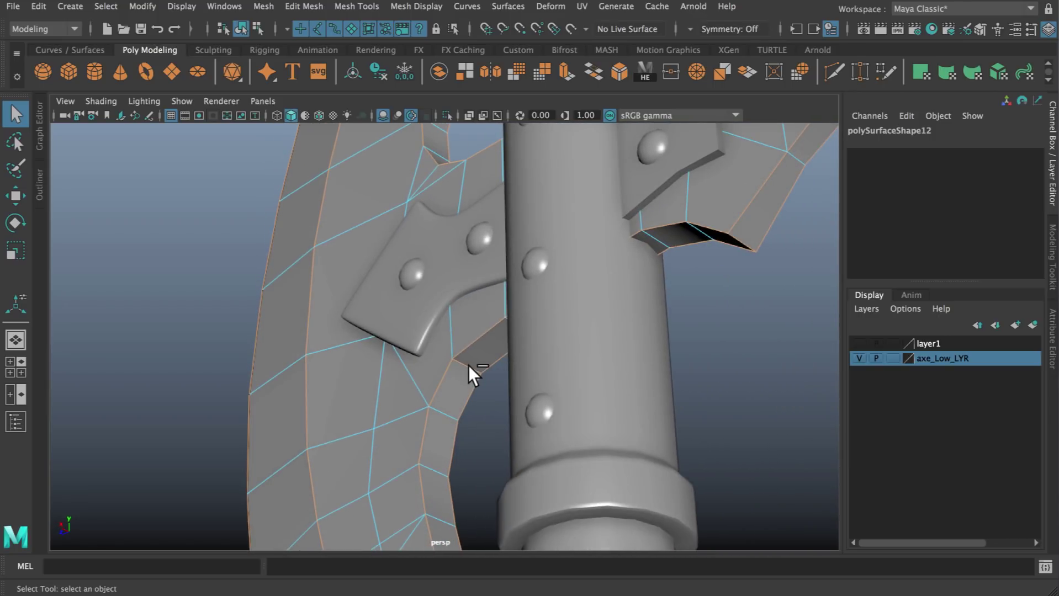
pyautogui.keyDown('alt'); pyautogui.moveTo(681, 319); pyautogui.dragTo(397, 330, button='right'); pyautogui.keyUp('alt')
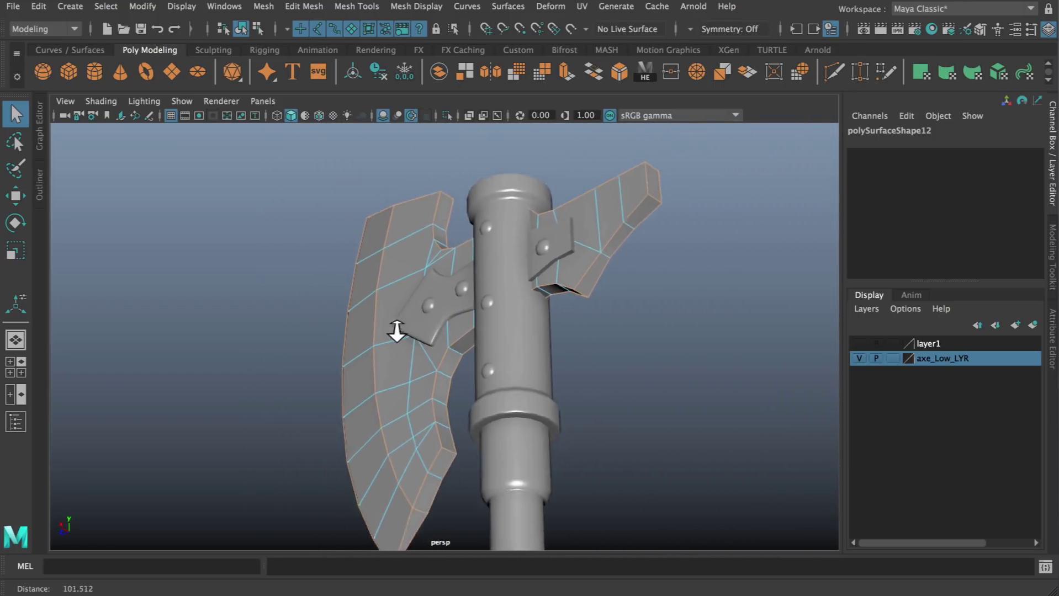
pyautogui.keyDown('alt'); pyautogui.moveTo(472, 318); pyautogui.dragTo(535, 337); pyautogui.keyUp('alt')
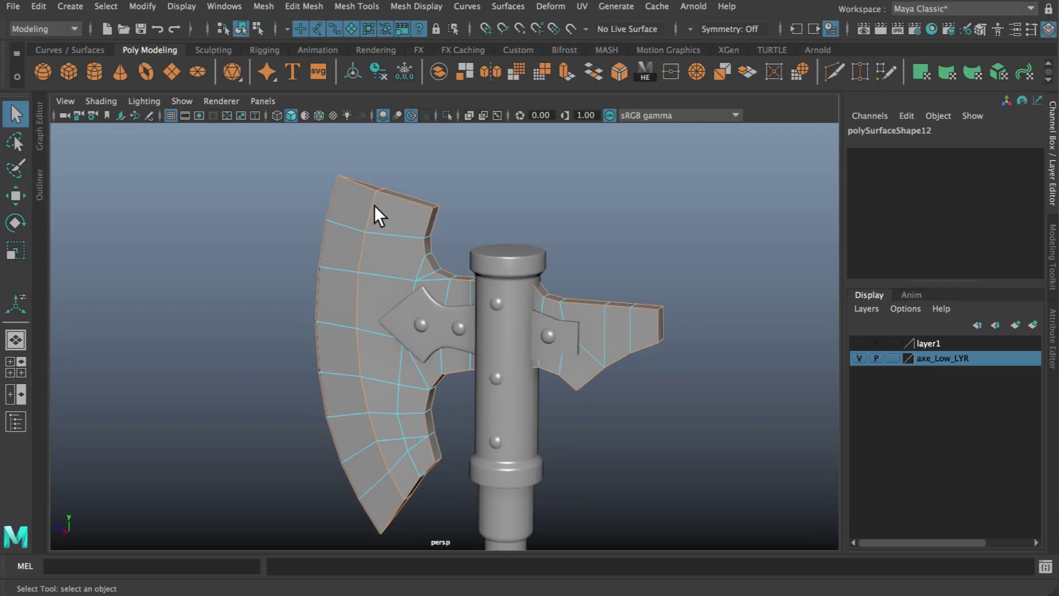
# Step: Bevel the blade's selected hard edges with 2 segments, then return to Object Mode and deselect
pyautogui.click(620, 73)
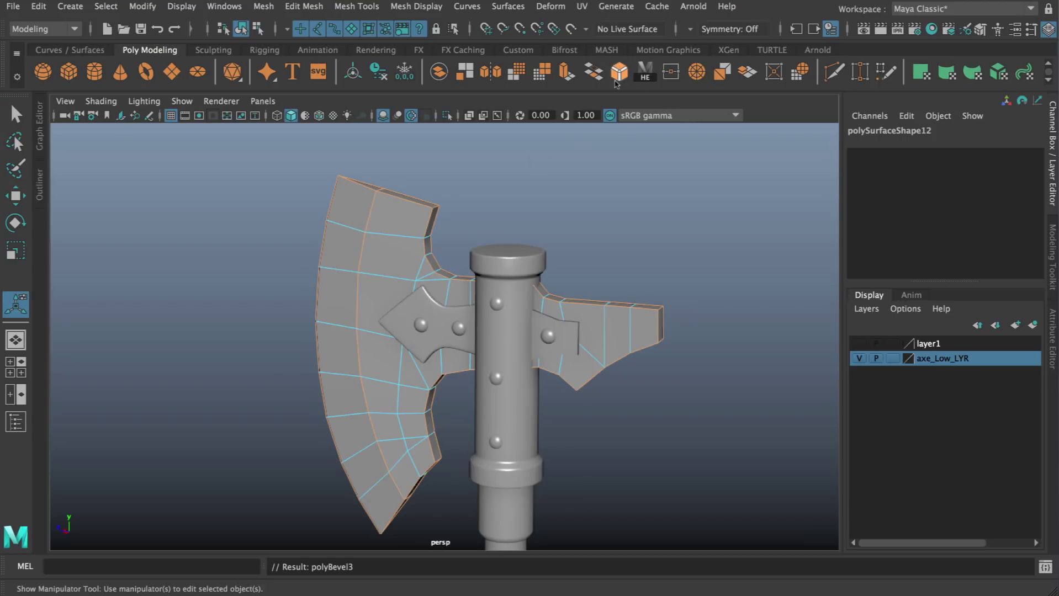
pyautogui.moveTo(480, 158); pyautogui.dragTo(494, 157)
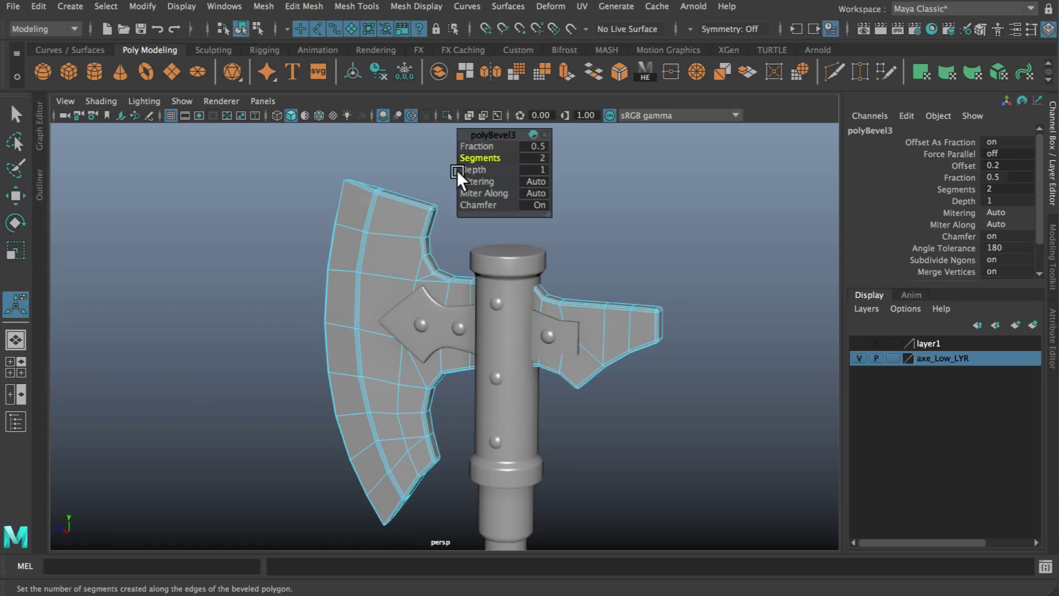
pyautogui.moveTo(367, 233); pyautogui.dragTo(397, 218, button='right')
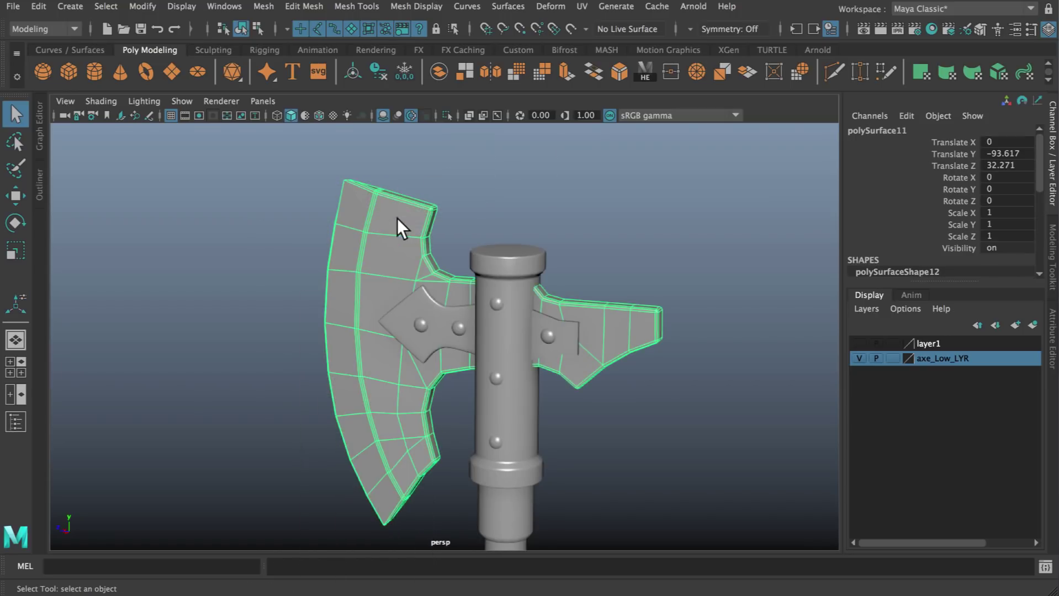
pyautogui.click(480, 230)
pyautogui.keyDown('alt'); pyautogui.moveTo(480, 230); pyautogui.dragTo(556, 227); pyautogui.keyUp('alt')
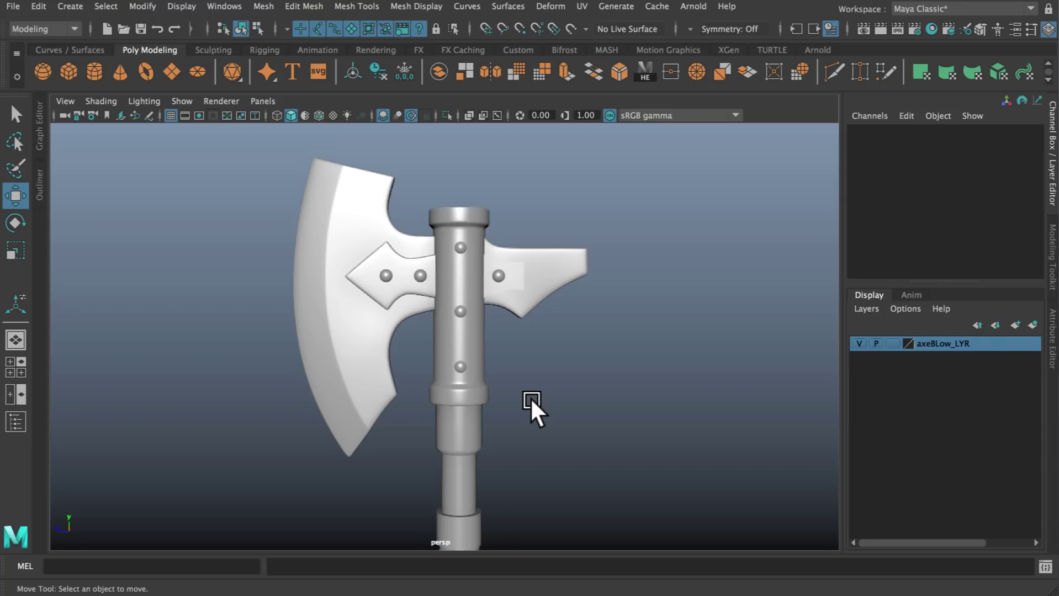
# Step: Select and frame pCylinder2, undo a trial move along Z, and open the Select menu
pyautogui.click(460, 436)
pyautogui.press('f')
pyautogui.keyDown('alt'); pyautogui.moveTo(573, 380); pyautogui.dragTo(494, 373); pyautogui.keyUp('alt')
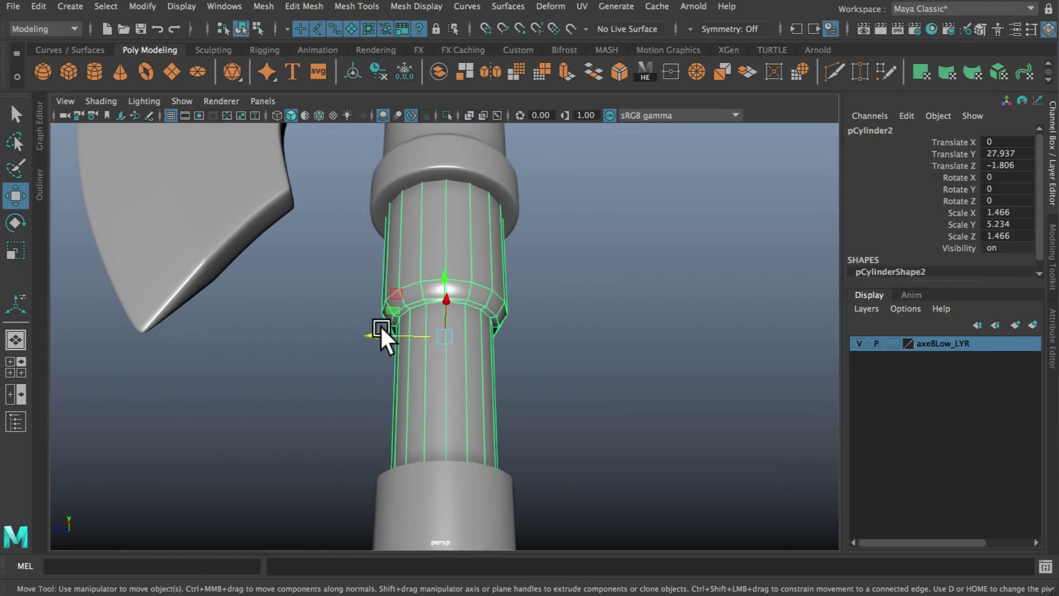
pyautogui.moveTo(380, 327); pyautogui.dragTo(576, 244)
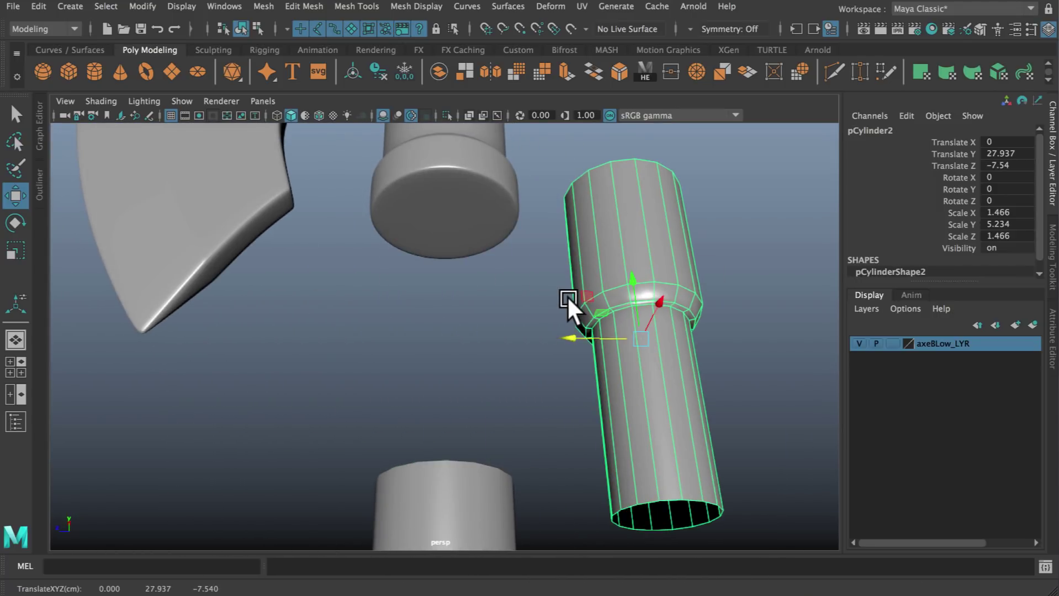
pyautogui.hotkey('ctrl', 'z')
pyautogui.keyDown('alt'); pyautogui.moveTo(508, 271); pyautogui.dragTo(509, 287); pyautogui.keyUp('alt')
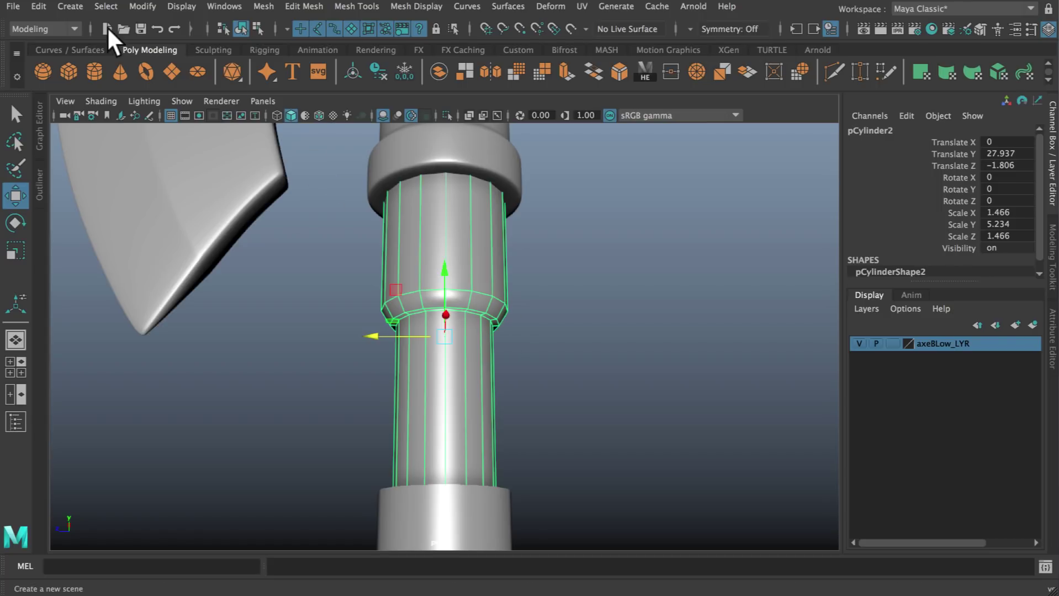
pyautogui.click(98, 4)
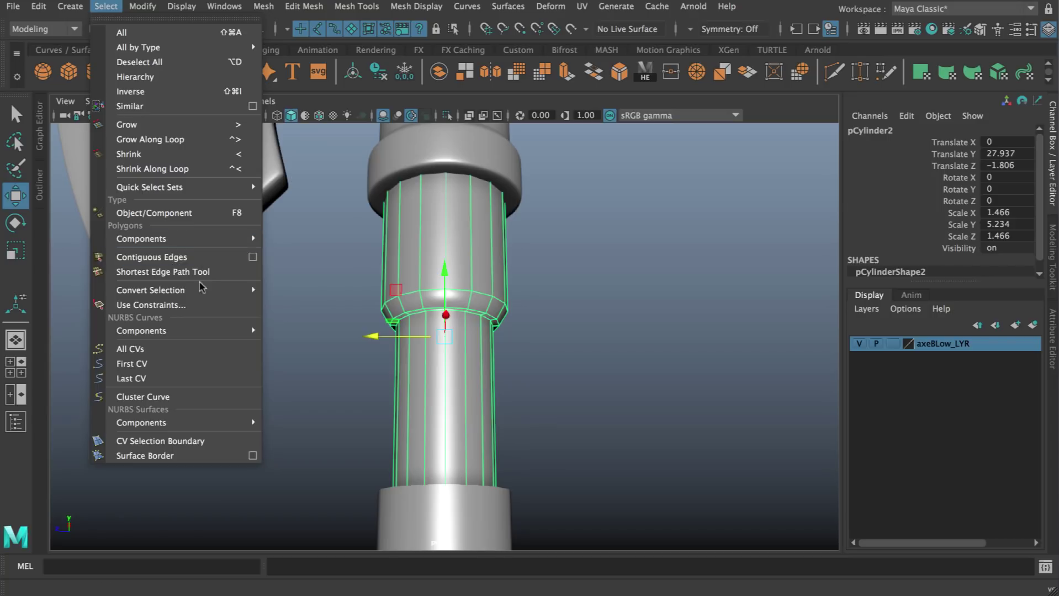
# Step: Open Polygon Selection Constraint, switch the handle to Edge mode, and set Constrain to Current and Next
pyautogui.click(205, 311)
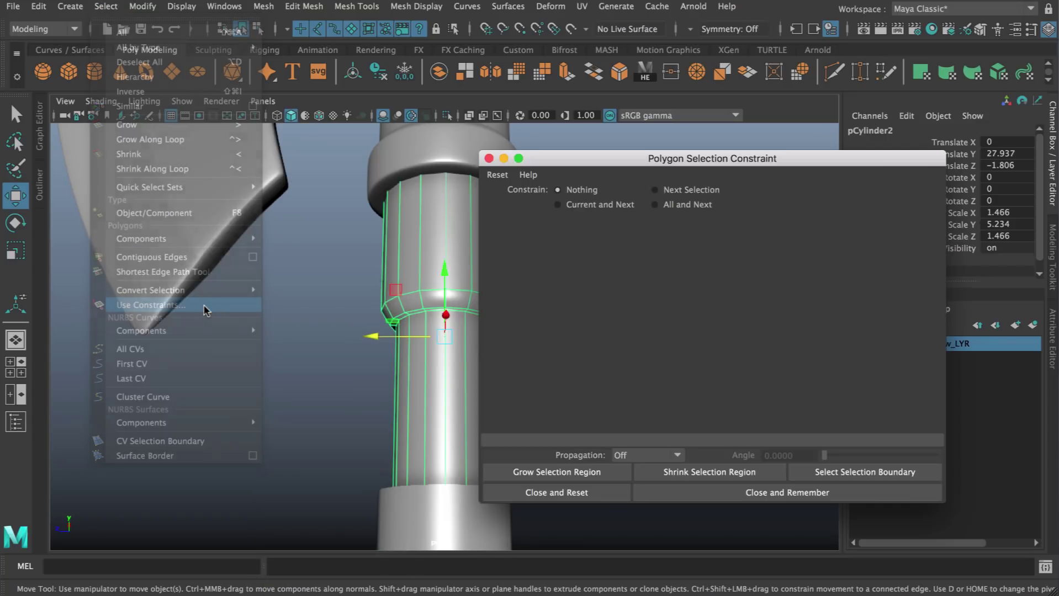
pyautogui.moveTo(342, 281)
pyautogui.keyDown('alt'); pyautogui.mouseDown(button='middle')
pyautogui.moveTo(211, 275)
pyautogui.moveTo(335, 281)
pyautogui.moveTo(353, 265)
pyautogui.mouseUp(button='middle'); pyautogui.keyUp('alt')
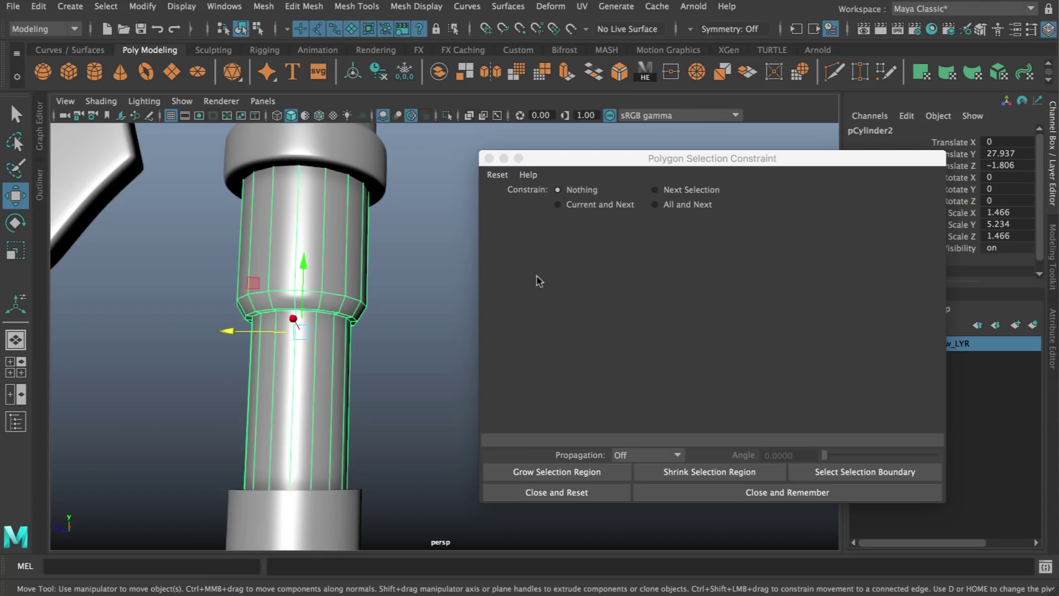
pyautogui.moveTo(352, 256); pyautogui.dragTo(354, 214, button='right')
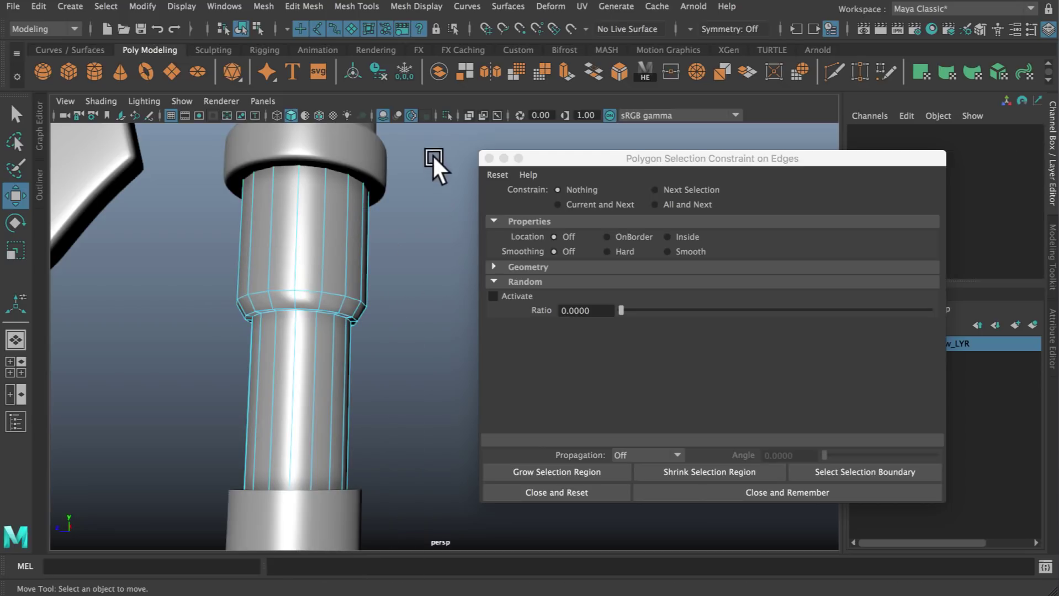
pyautogui.moveTo(434, 159); pyautogui.dragTo(442, 205)
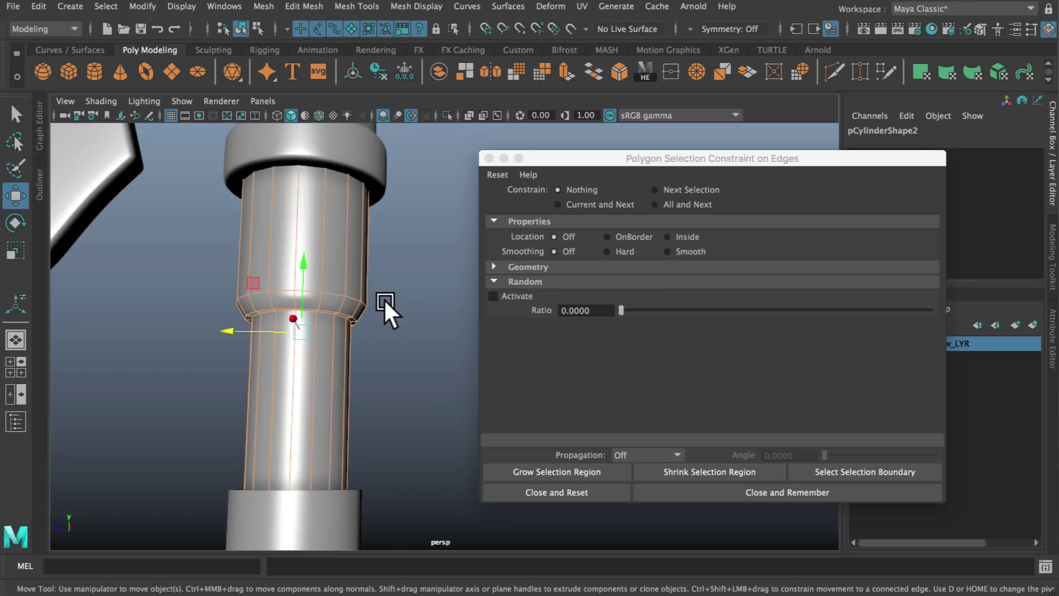
pyautogui.click(580, 207)
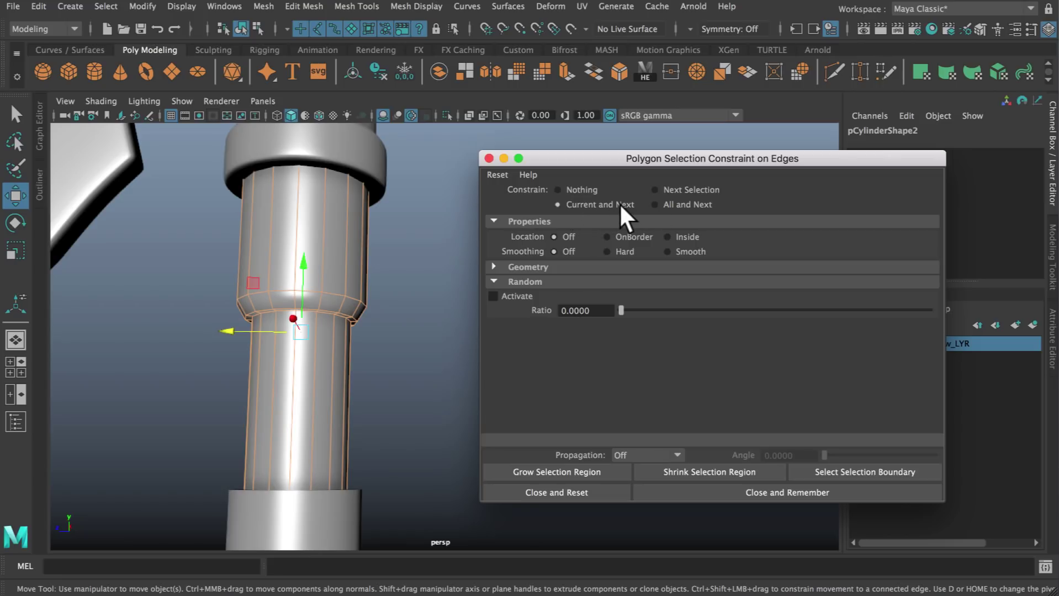
pyautogui.moveTo(425, 188); pyautogui.dragTo(200, 504)
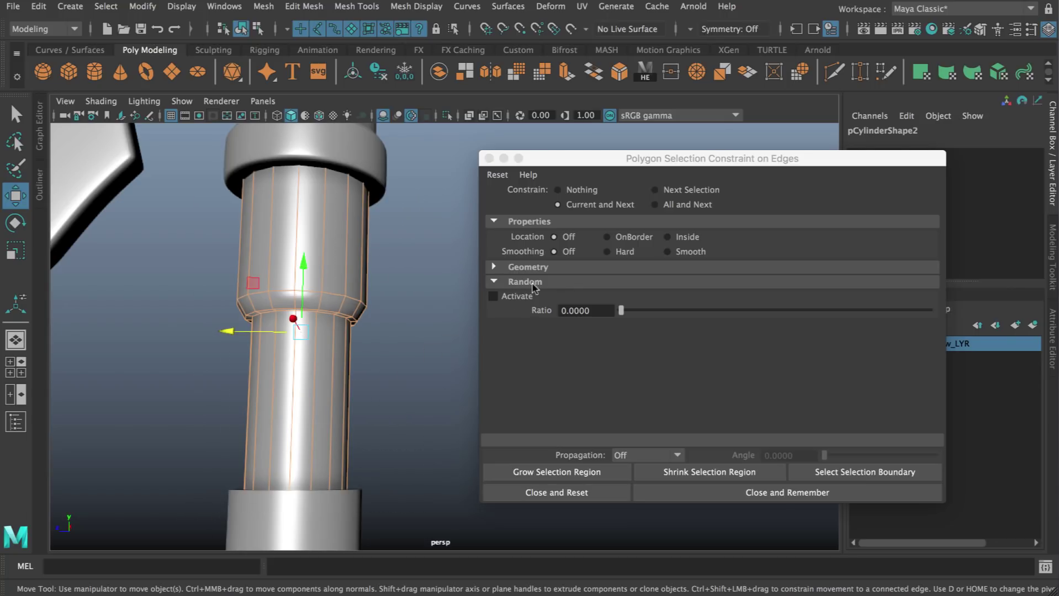
# Step: Activate Random at ratio 0.4952, marquee-select handle edges three times, then deactivate Random
pyautogui.click(493, 297)
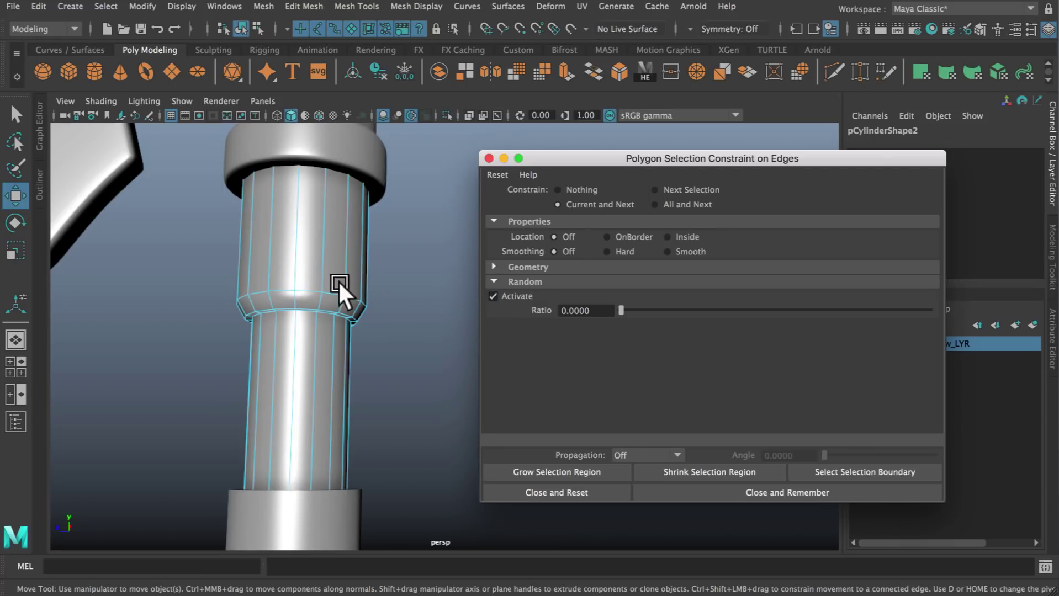
pyautogui.moveTo(620, 308); pyautogui.dragTo(772, 311)
pyautogui.moveTo(410, 157); pyautogui.dragTo(428, 132)
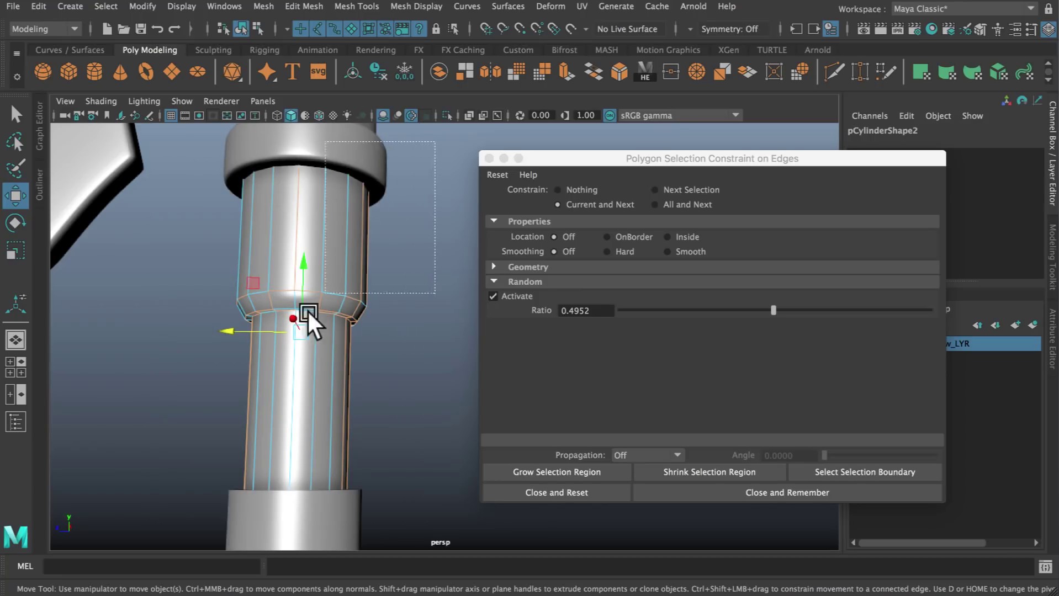
pyautogui.moveTo(153, 535)
pyautogui.mouseDown()
pyautogui.moveTo(152, 522)
pyautogui.moveTo(412, 228)
pyautogui.moveTo(452, 133)
pyautogui.moveTo(349, 248)
pyautogui.moveTo(143, 525)
pyautogui.moveTo(386, 293)
pyautogui.moveTo(440, 130)
pyautogui.moveTo(226, 390)
pyautogui.moveTo(143, 529)
pyautogui.mouseUp()
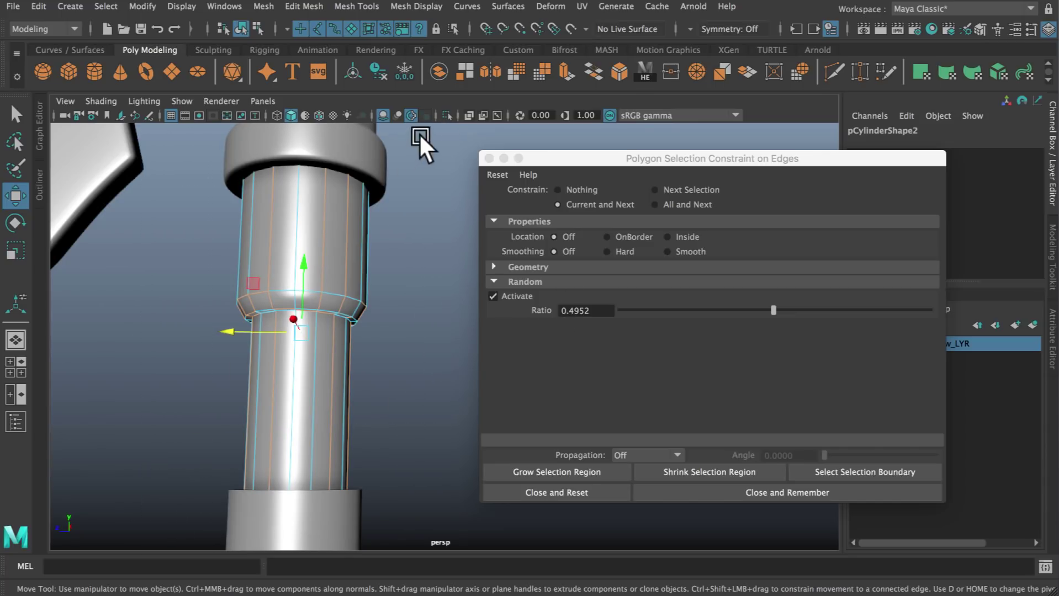
pyautogui.moveTo(420, 133)
pyautogui.mouseDown()
pyautogui.moveTo(179, 416)
pyautogui.moveTo(136, 538)
pyautogui.moveTo(342, 396)
pyautogui.moveTo(420, 127)
pyautogui.mouseUp()
pyautogui.click(533, 297)
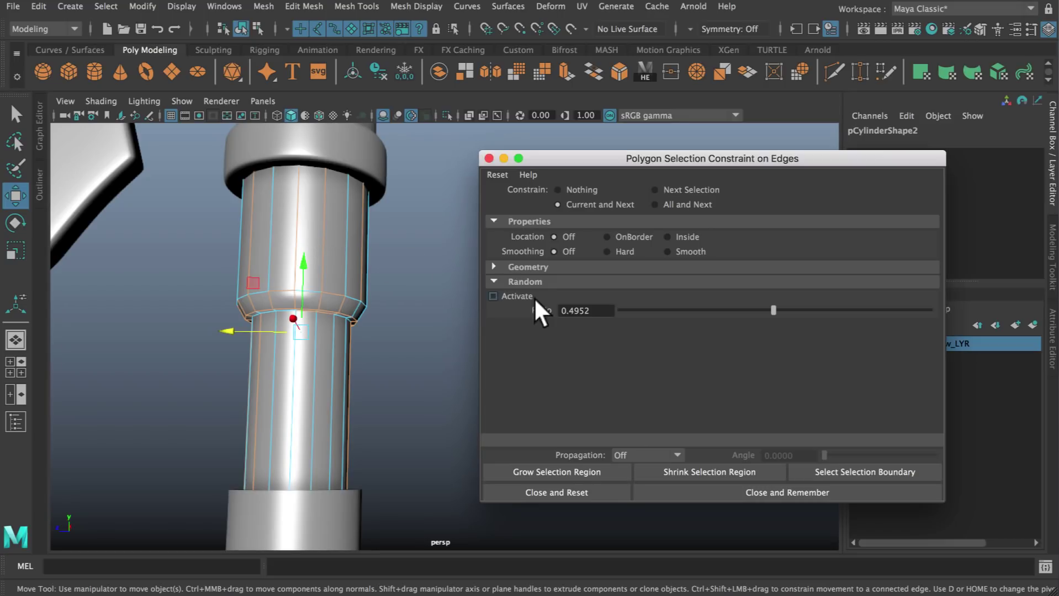
# Step: Expand Geometry > Angle, activate it, and enter Min 30 and Max 150 degrees
pyautogui.click(492, 265)
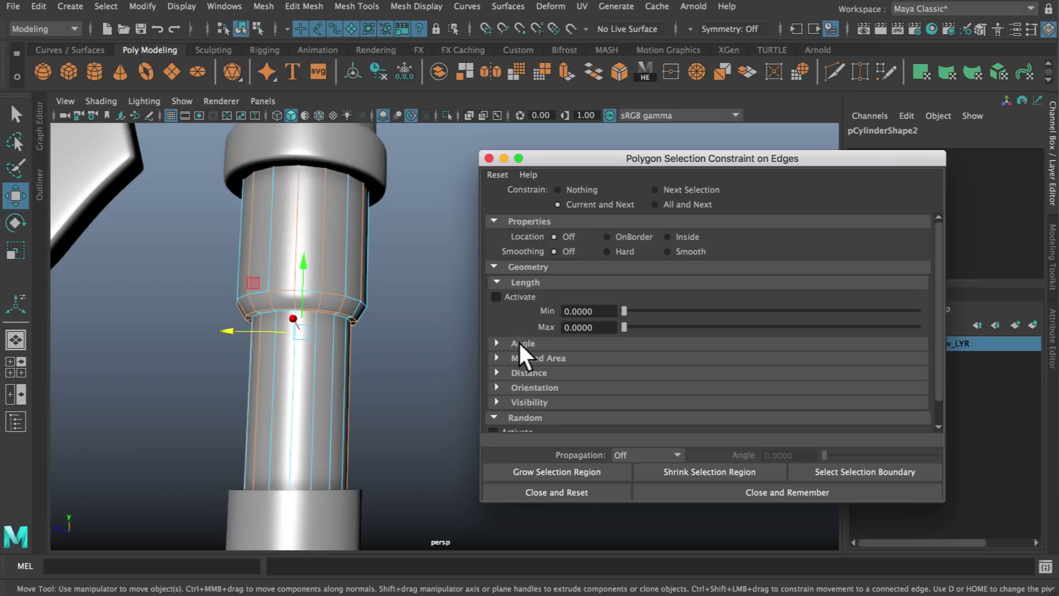
pyautogui.click(497, 343)
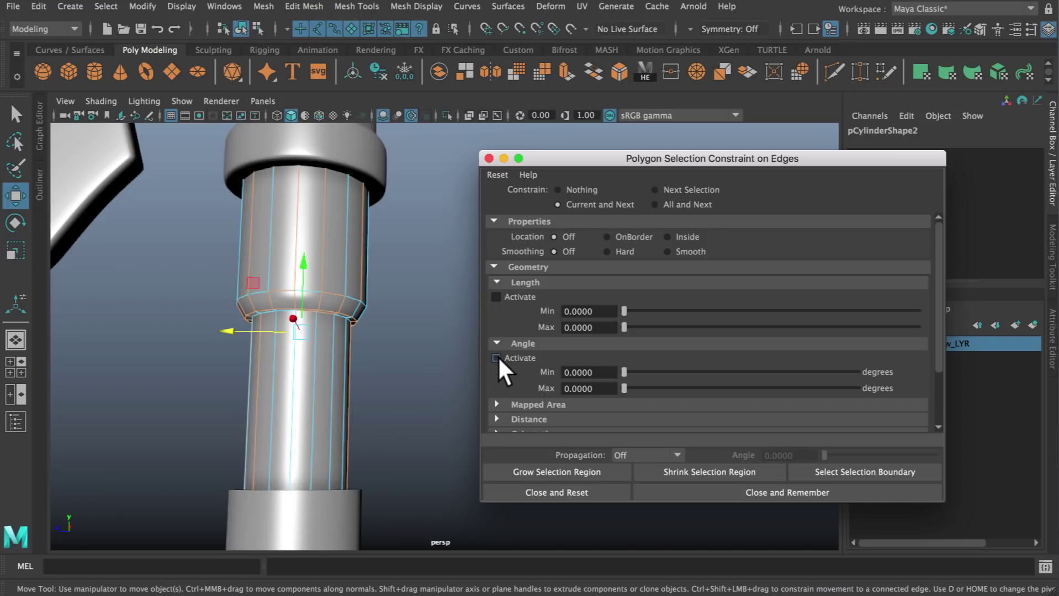
pyautogui.click(497, 358)
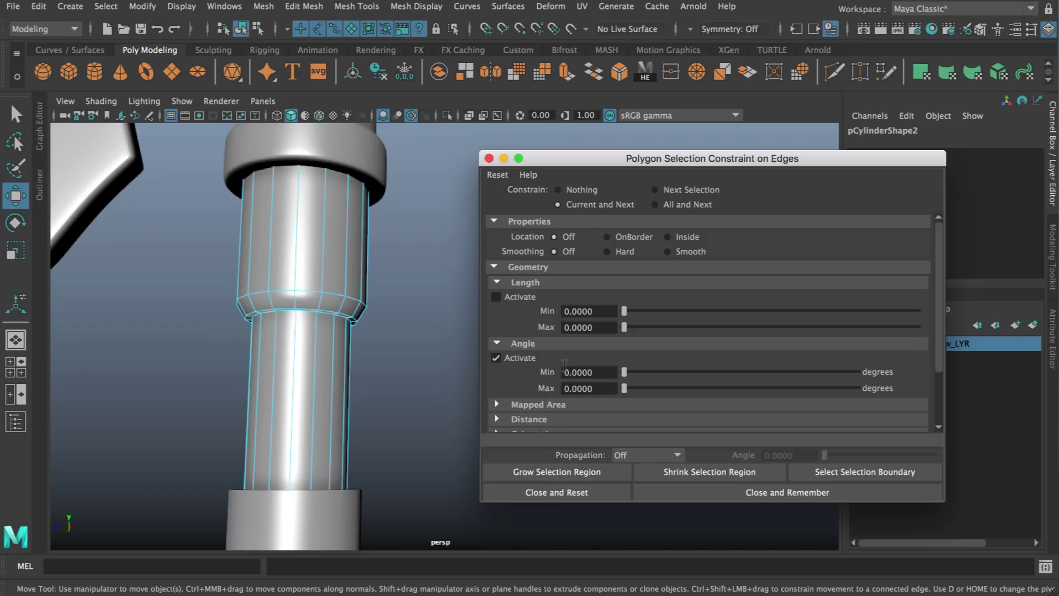
pyautogui.press('Tab')
pyautogui.write('30')
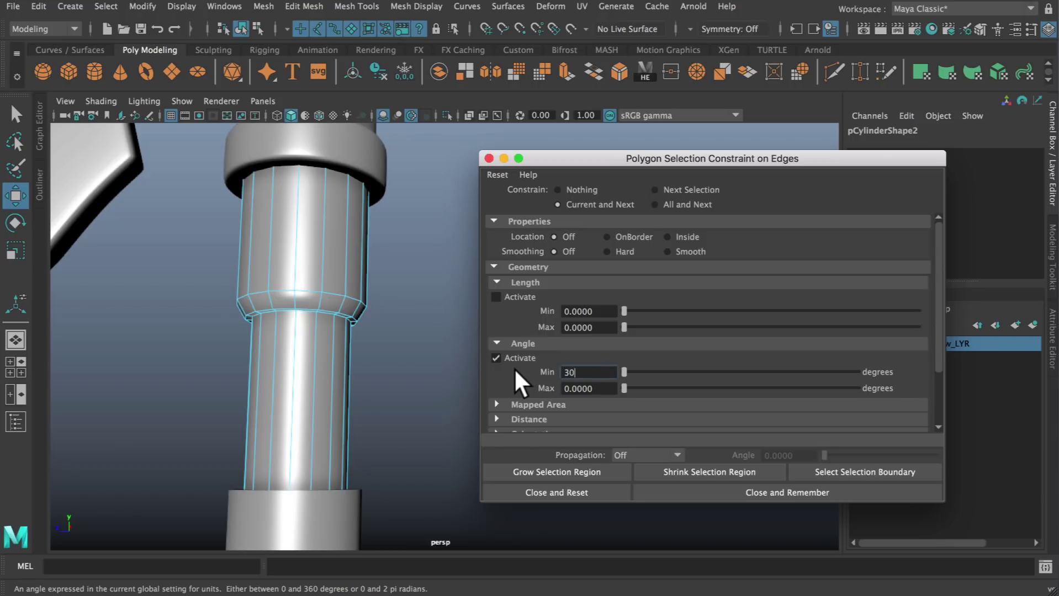
pyautogui.press('Return')
pyautogui.press('Tab')
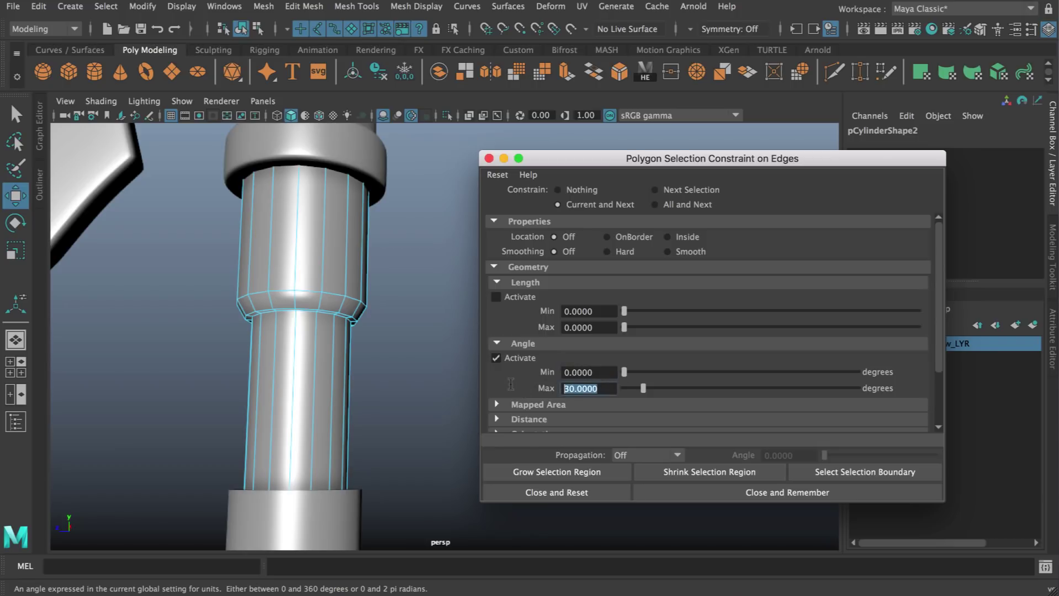
pyautogui.write('150')
pyautogui.press('Return')
# Step: Confirm the 30 degree minimum and marquee-select the handle's edges within the angle range
pyautogui.hotkey('shift', 'Tab')
pyautogui.write('30')
pyautogui.press('Return')
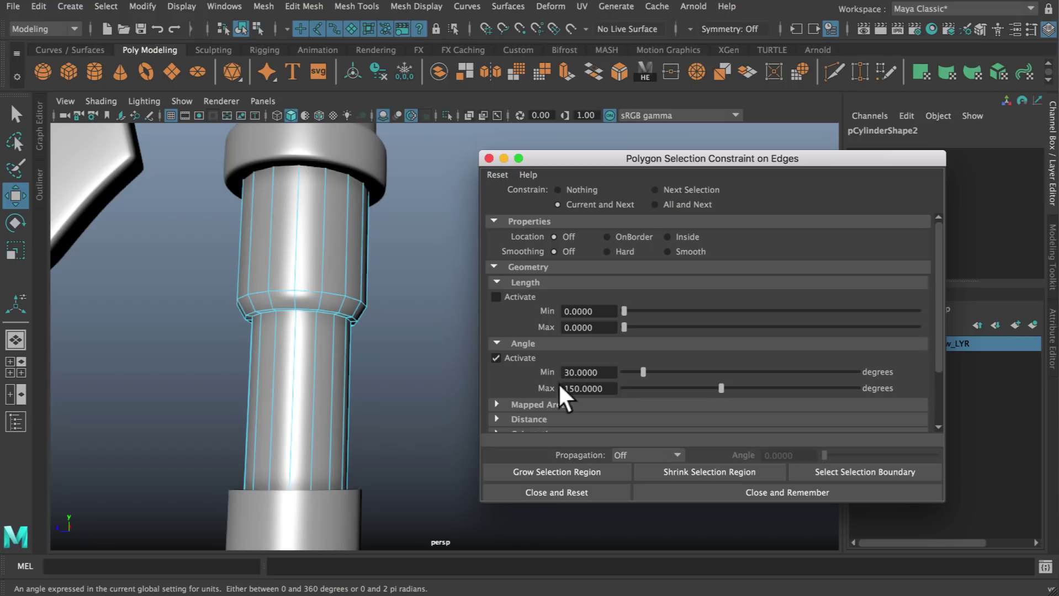
pyautogui.moveTo(455, 137); pyautogui.dragTo(113, 538)
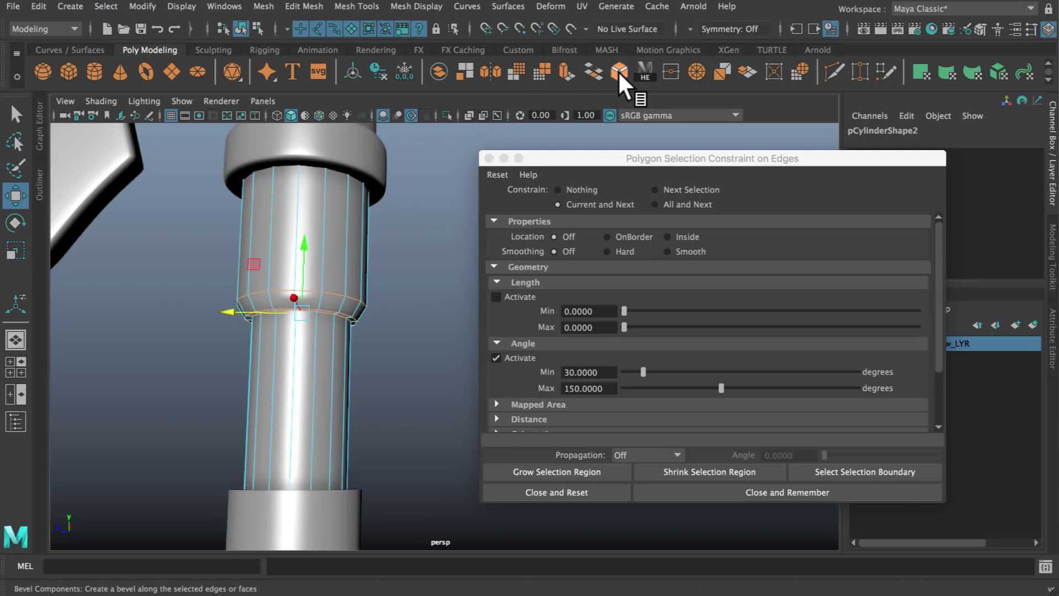
# Step: Marquee-select the handle's hard edge ring, set Constrain to Nothing, and Close and Reset the window
pyautogui.press('F8')
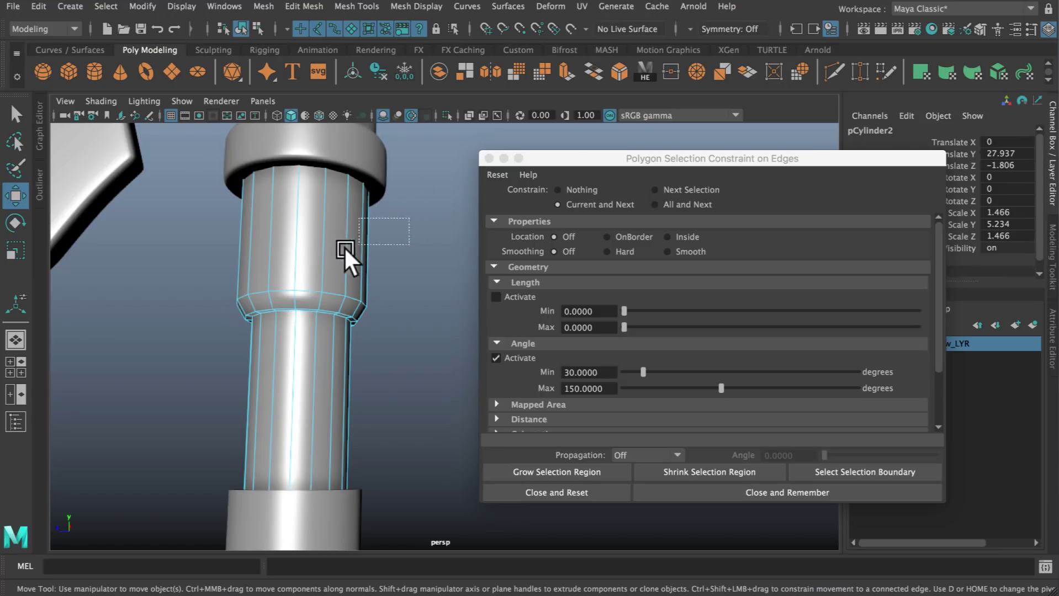
pyautogui.moveTo(438, 128); pyautogui.dragTo(166, 530)
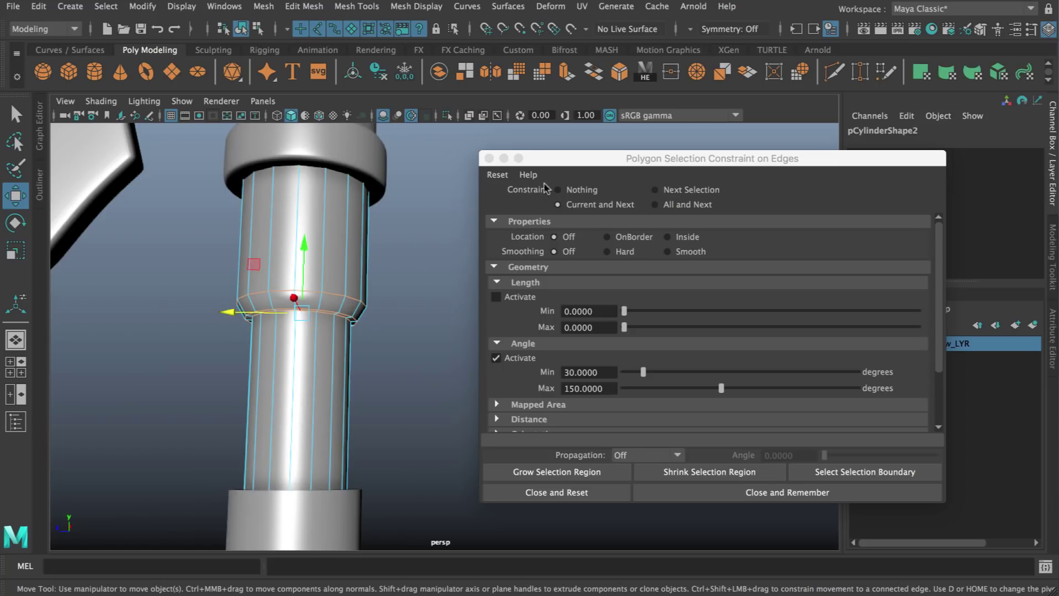
pyautogui.click(584, 190)
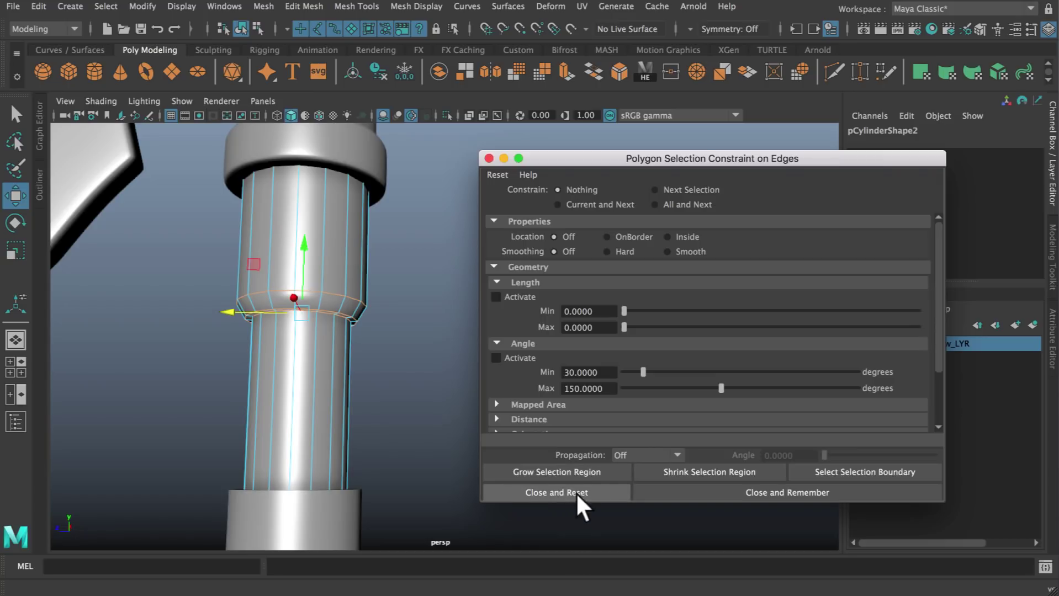
pyautogui.click(558, 493)
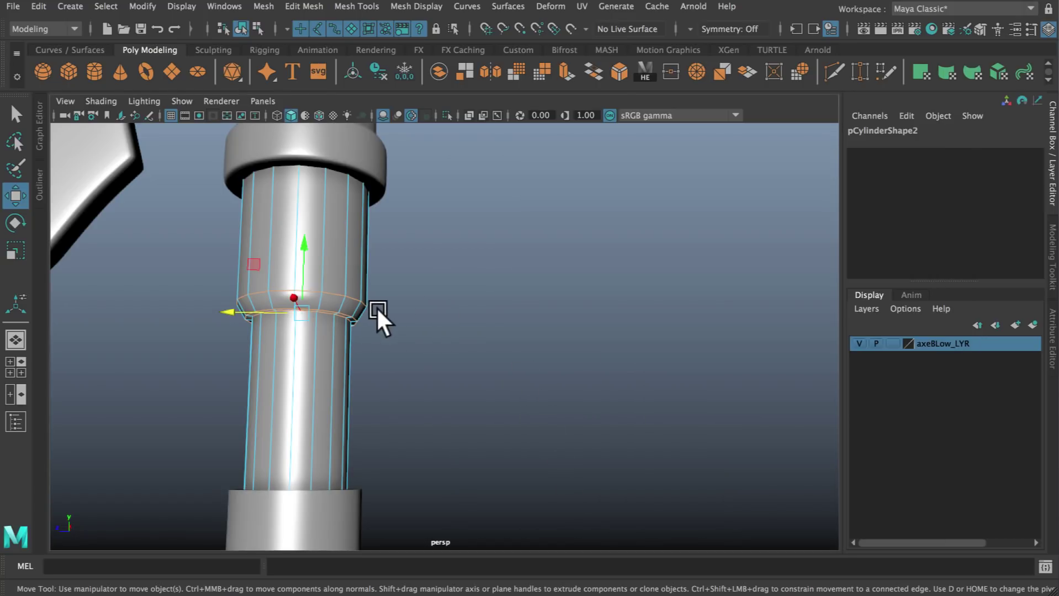
pyautogui.click(377, 243)
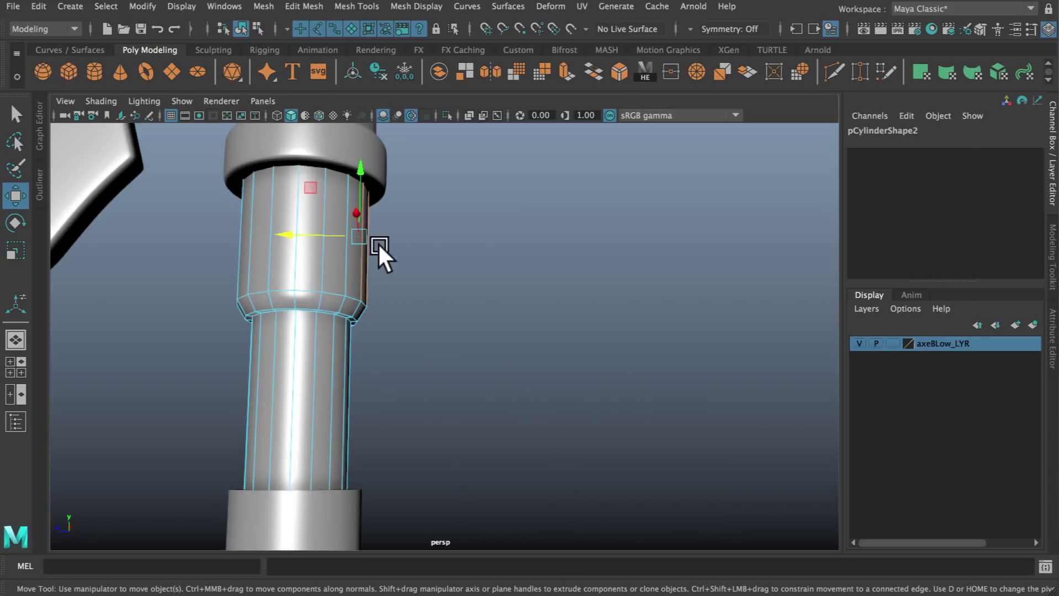
pyautogui.hotkey('ctrl', 'z')
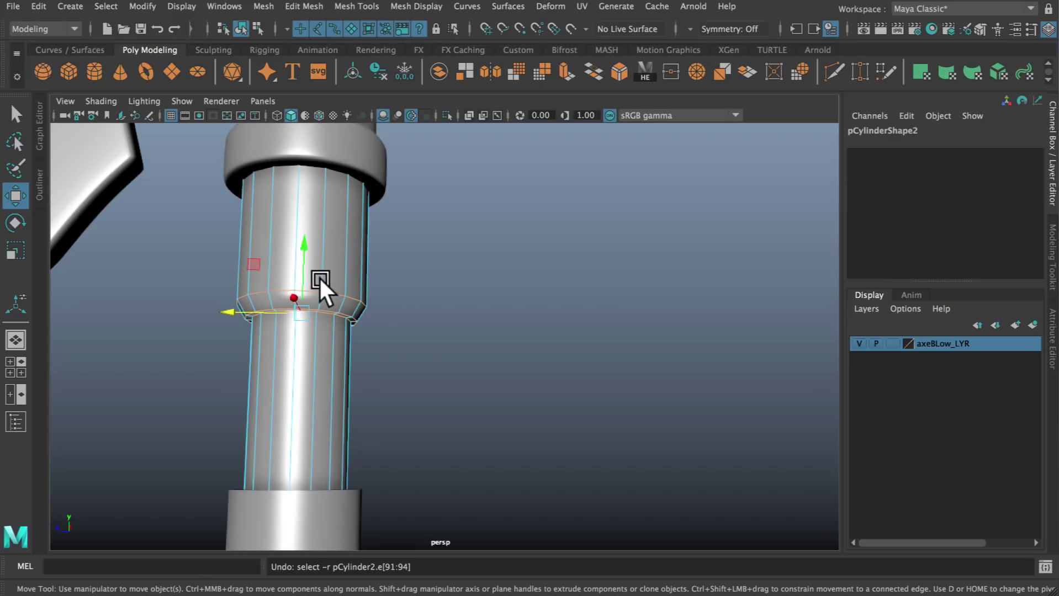
# Step: Undo a trial bevel on the edge ring, then run the HE shelf script from Object Mode
pyautogui.click(618, 70)
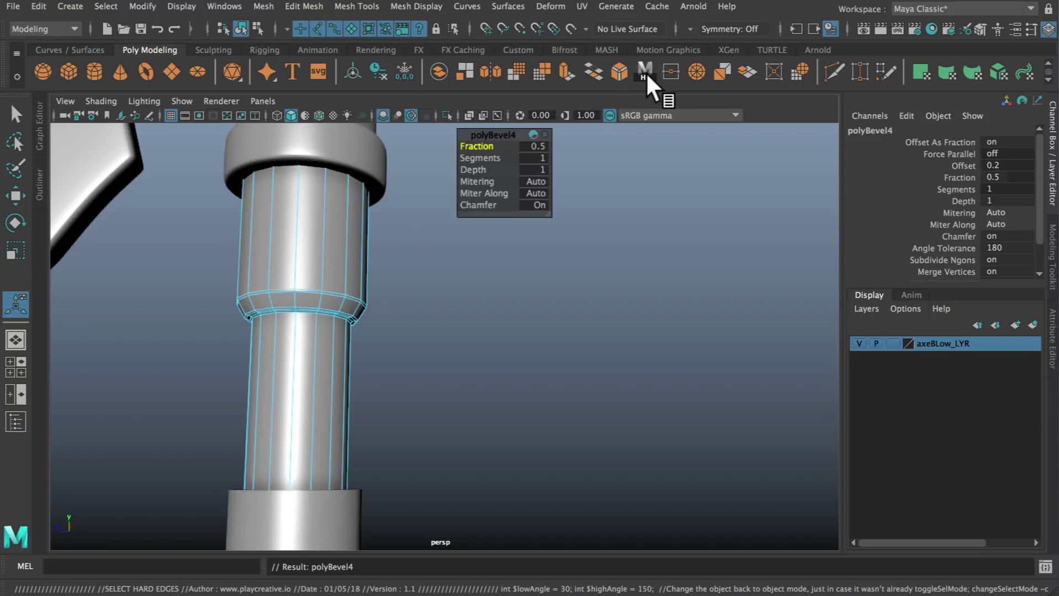
pyautogui.hotkey('ctrl', 'z')
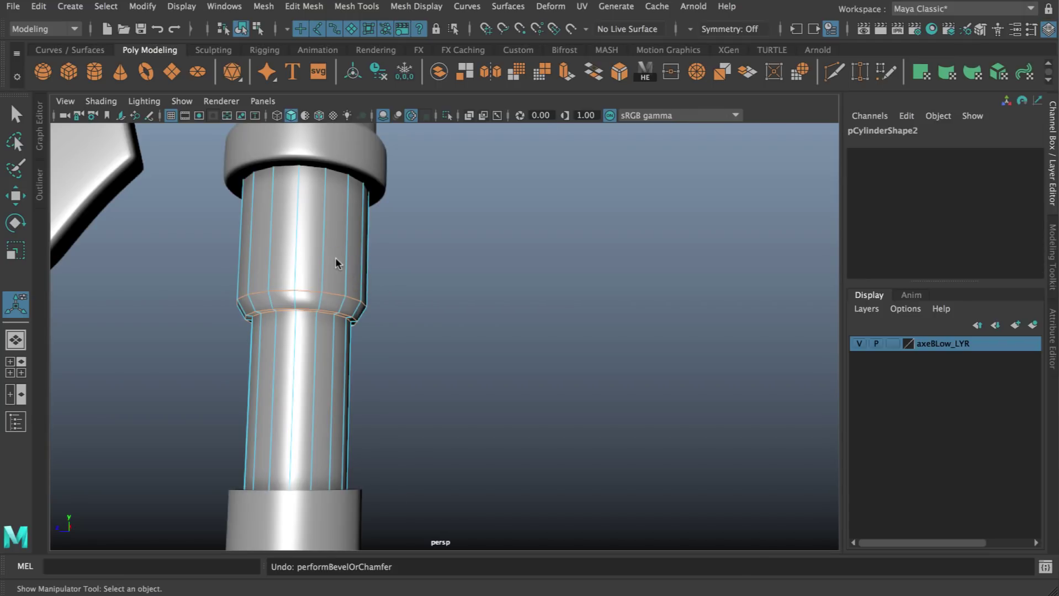
pyautogui.moveTo(336, 258); pyautogui.dragTo(367, 233, button='right')
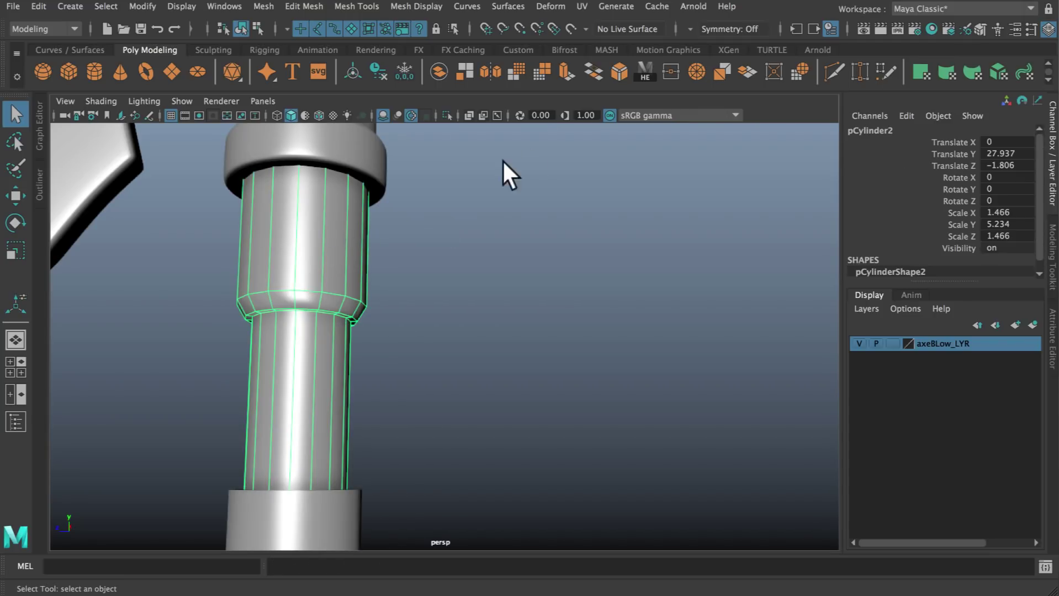
pyautogui.click(641, 78)
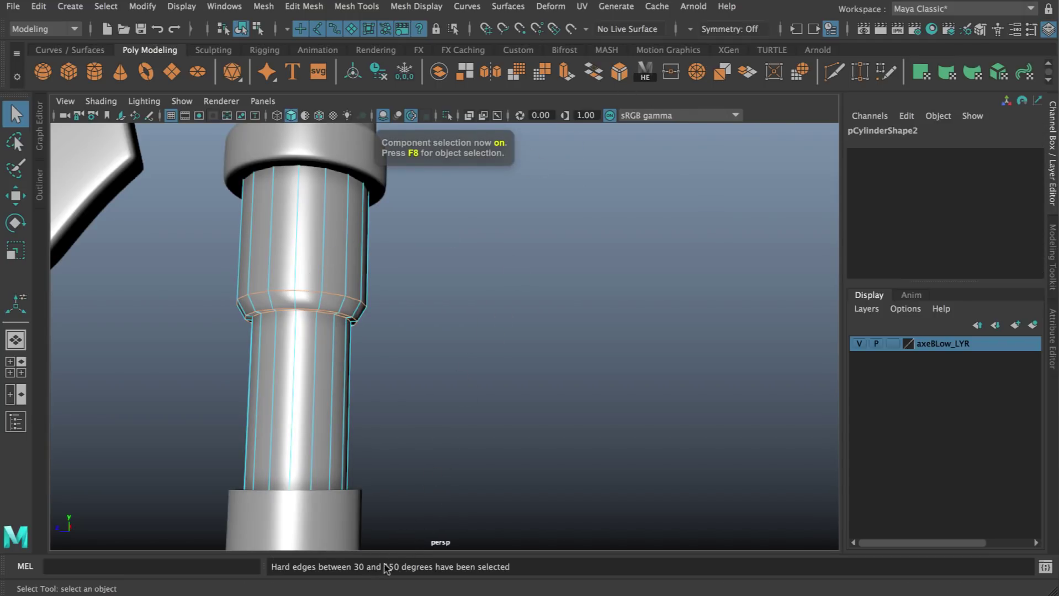